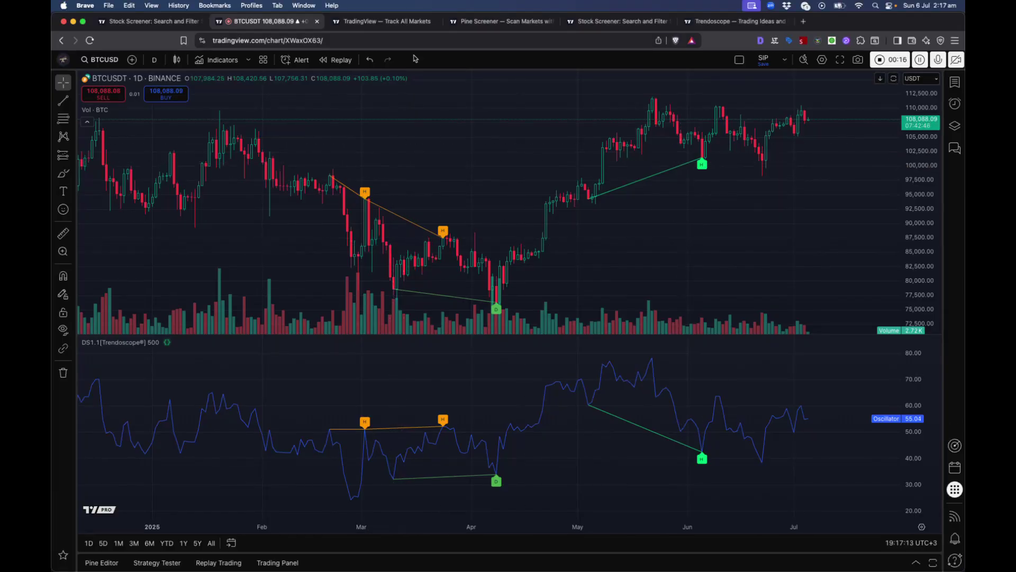
Open the stock screener from the TradingView home page and view the filter categories it offers
click(386, 23)
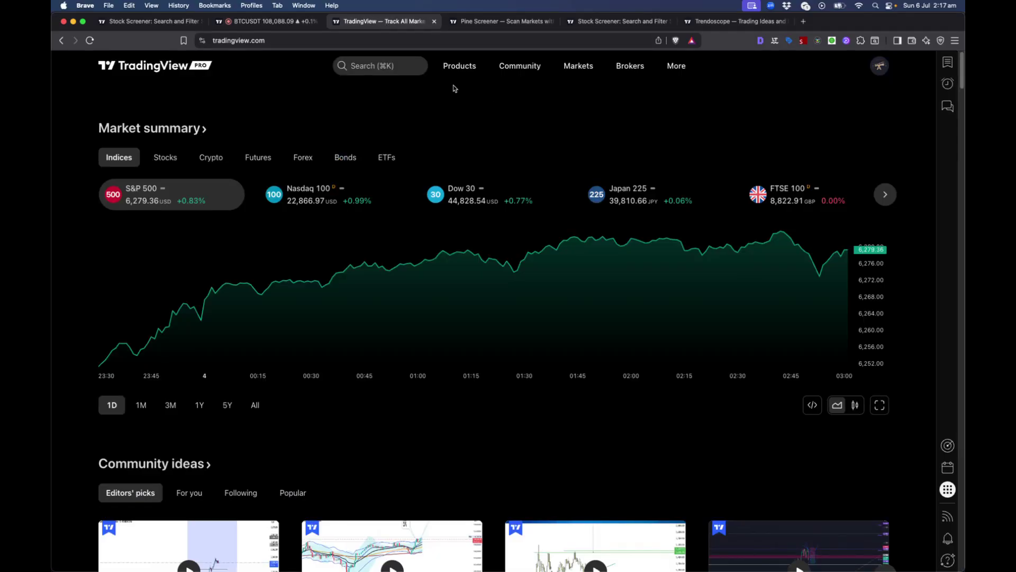
mouse_move(460, 68)
mouse_move(492, 136)
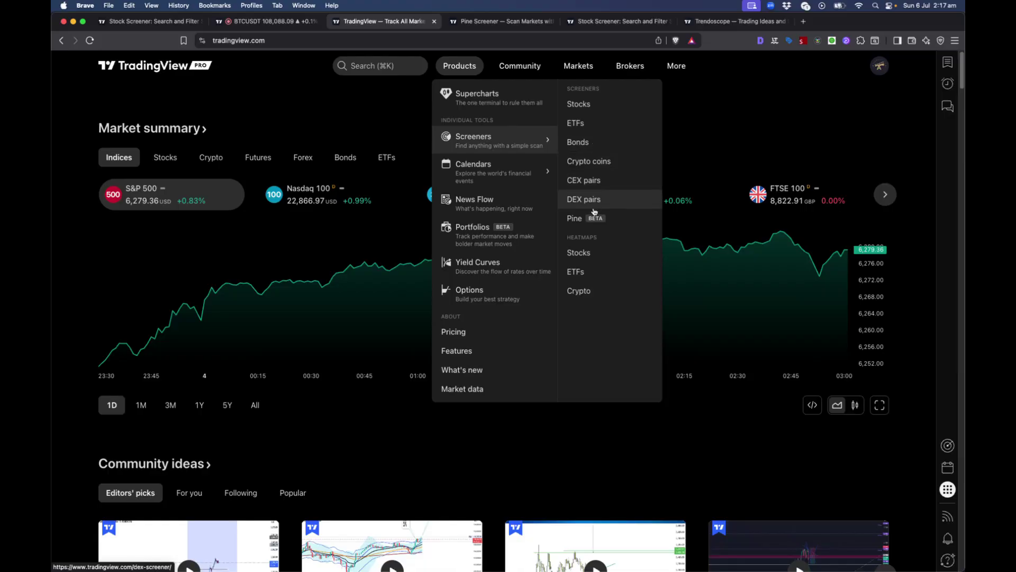
click(586, 109)
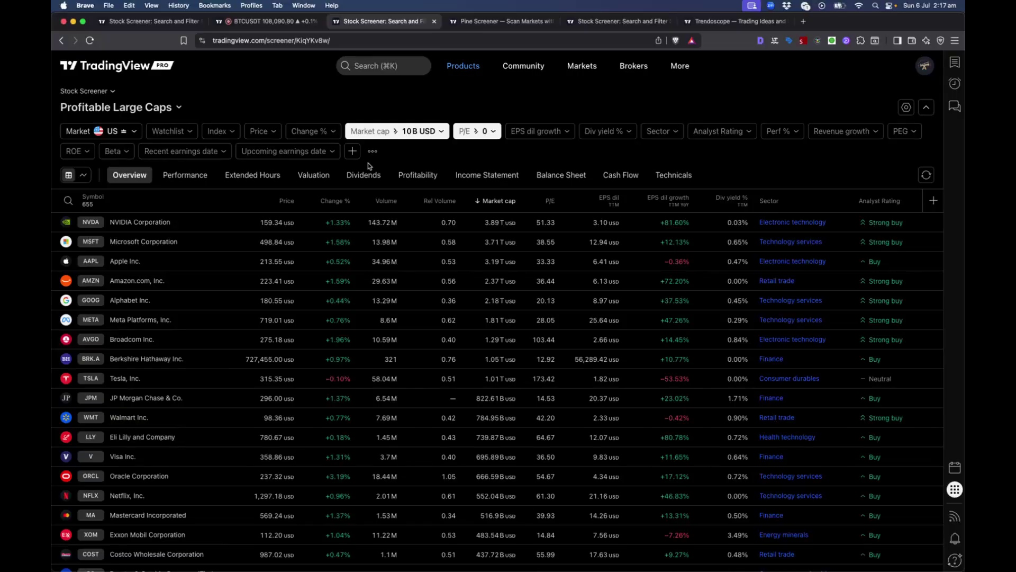
click(352, 150)
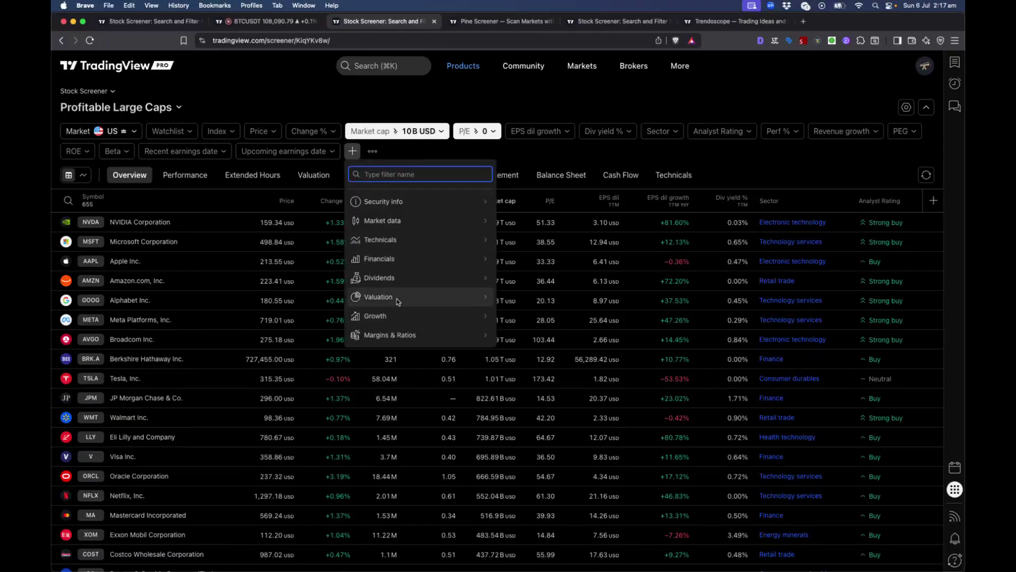
click(606, 154)
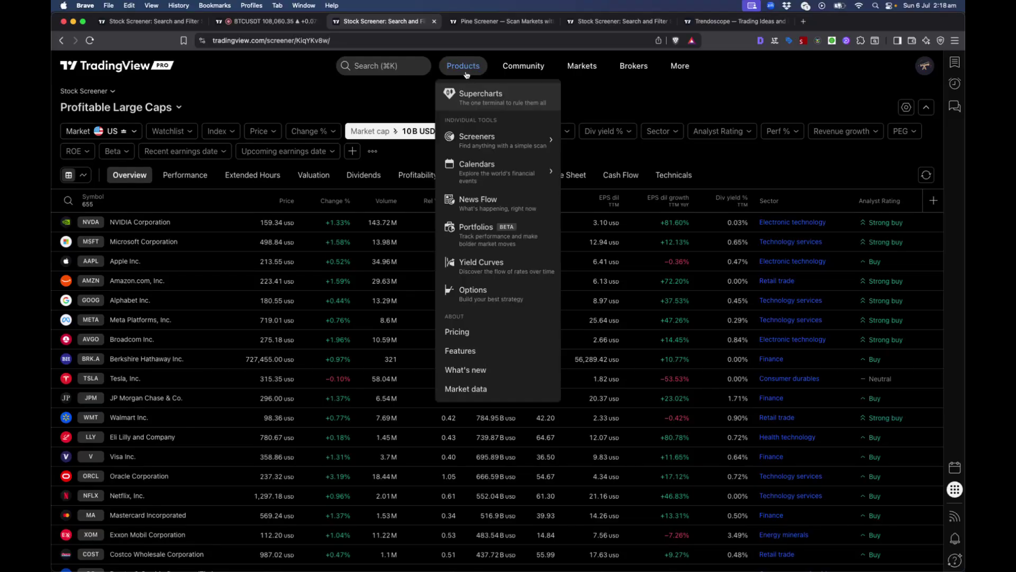
Open the Pine Screener and reload it with the Red watchlist
mouse_move(466, 72)
mouse_move(492, 147)
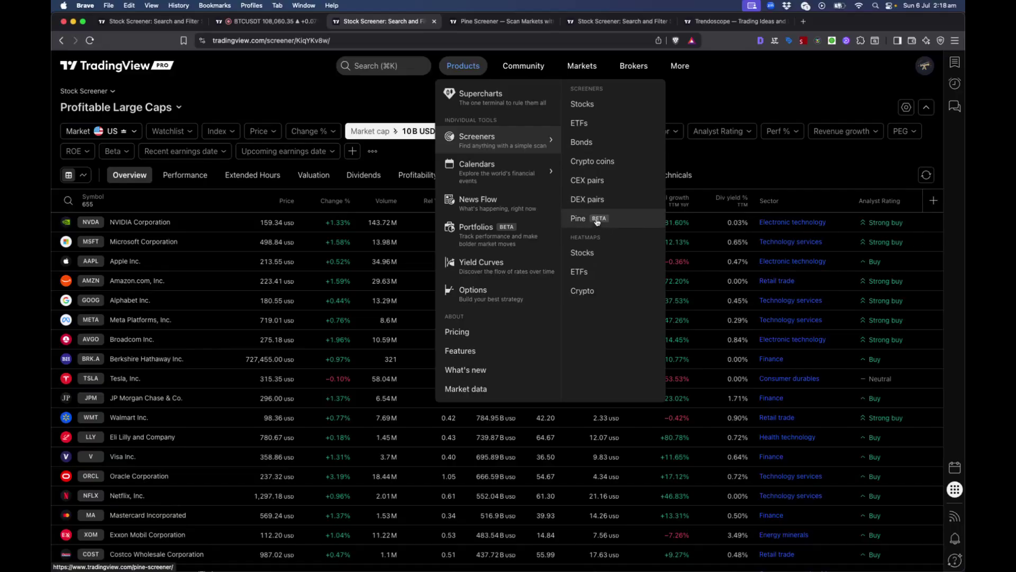
click(497, 22)
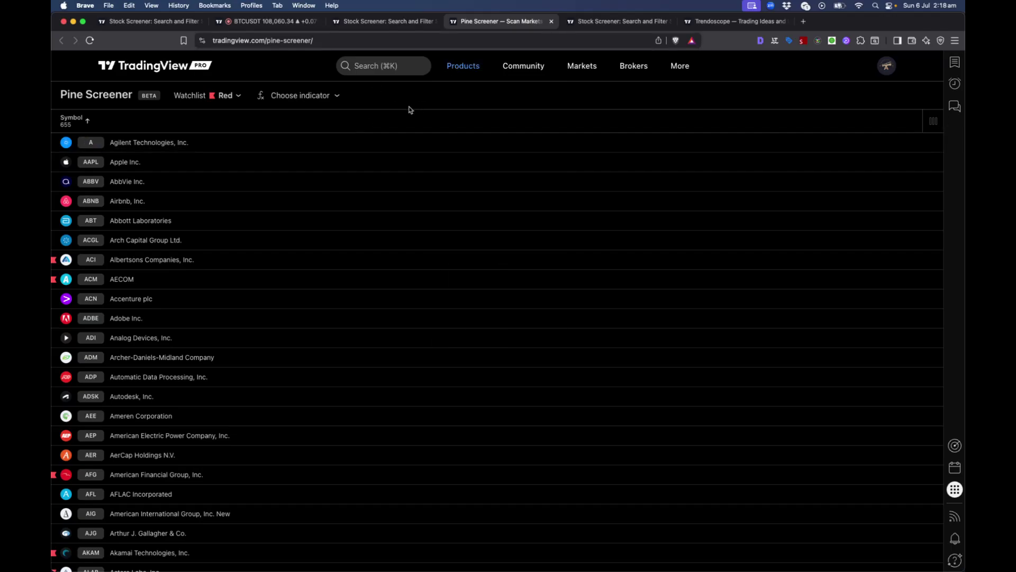
click(200, 99)
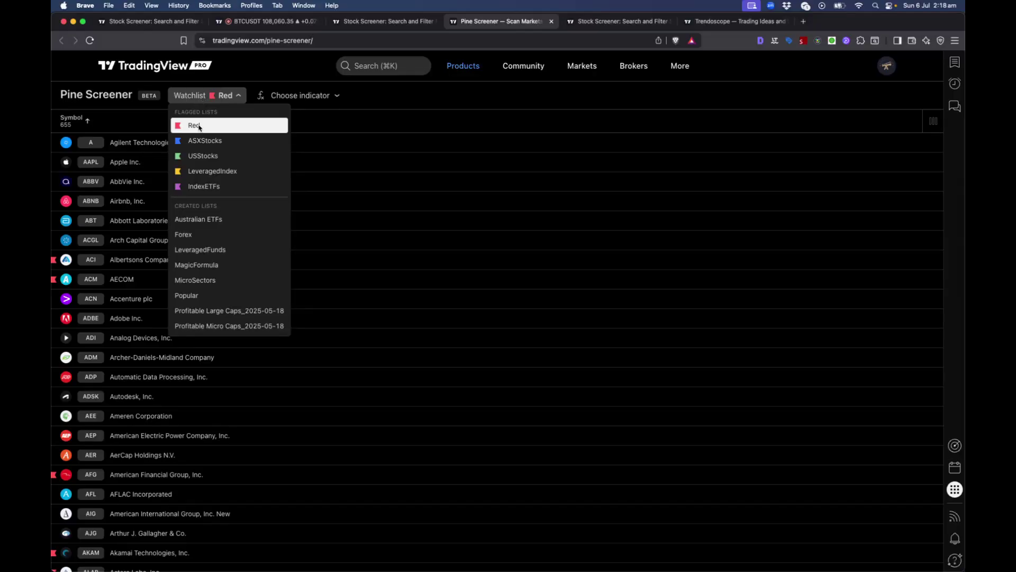
click(89, 40)
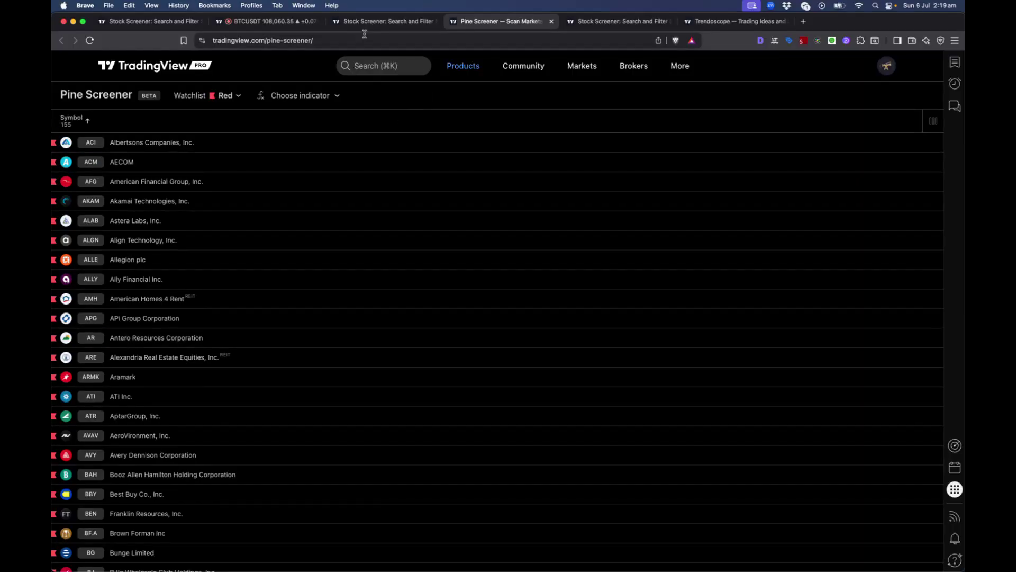
Compare the stock screener with the Pine Screener's Red watchlist symbols and indicator chooser
click(384, 21)
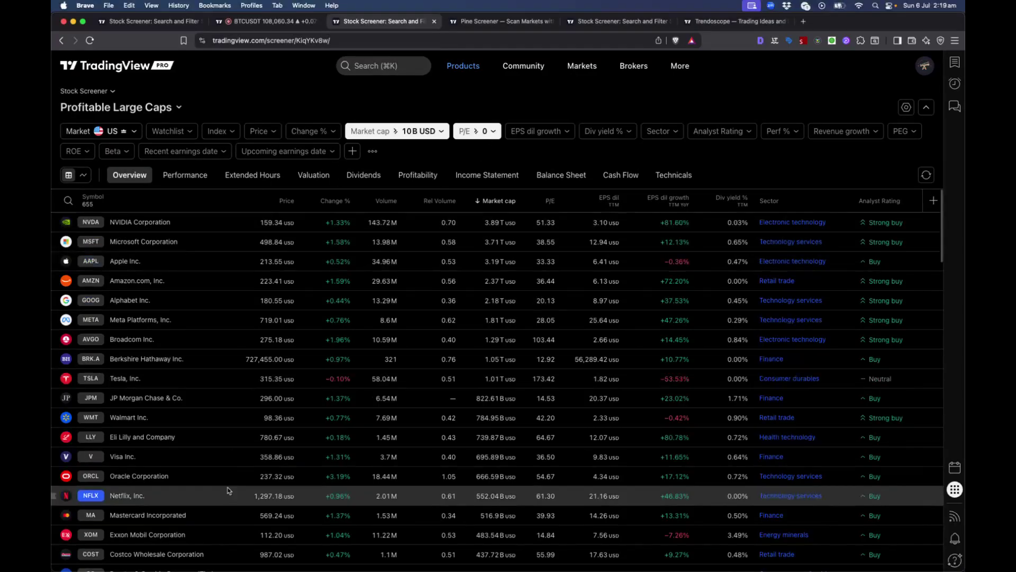
click(503, 22)
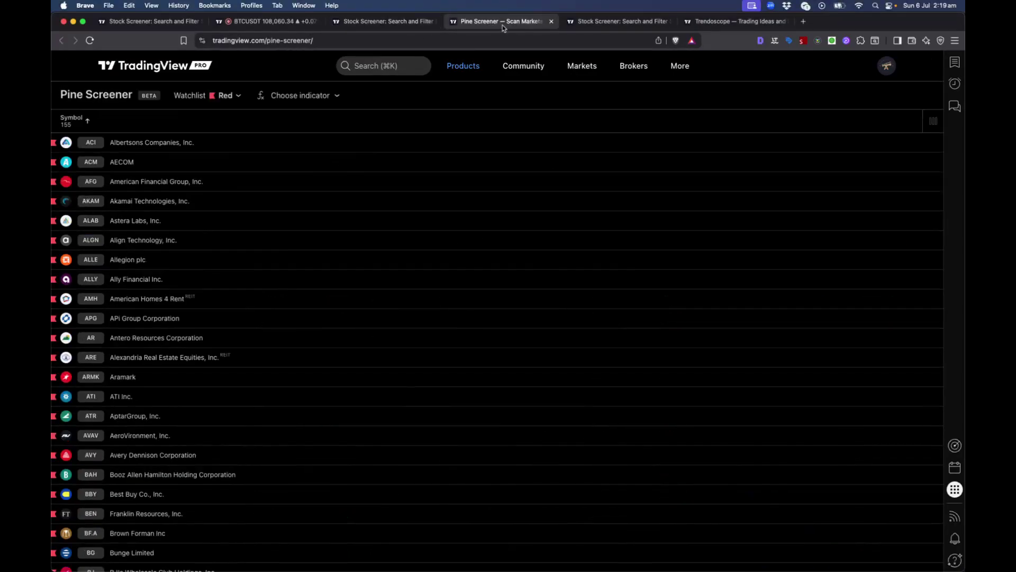
click(413, 23)
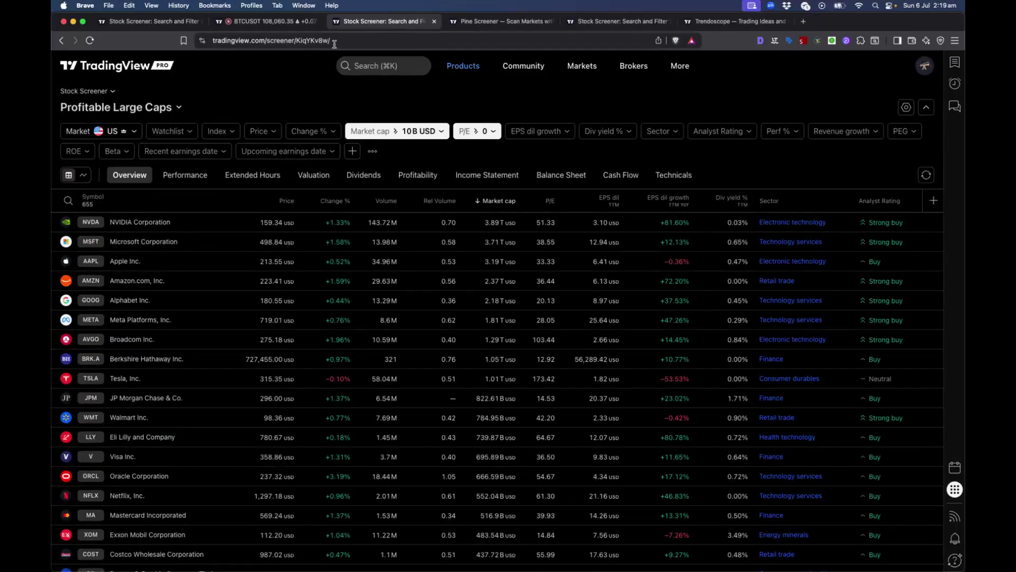
click(500, 21)
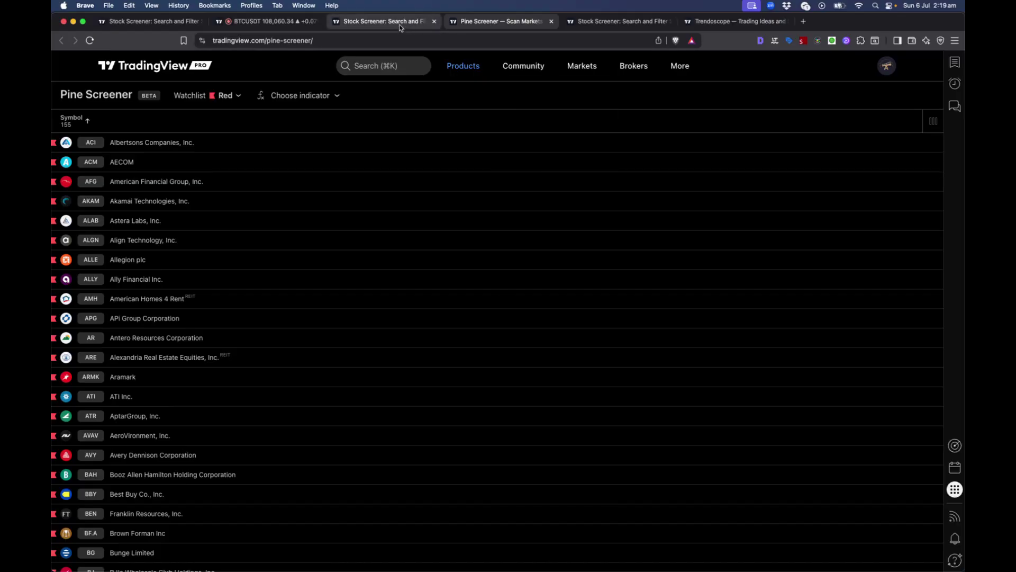
click(317, 97)
click(404, 99)
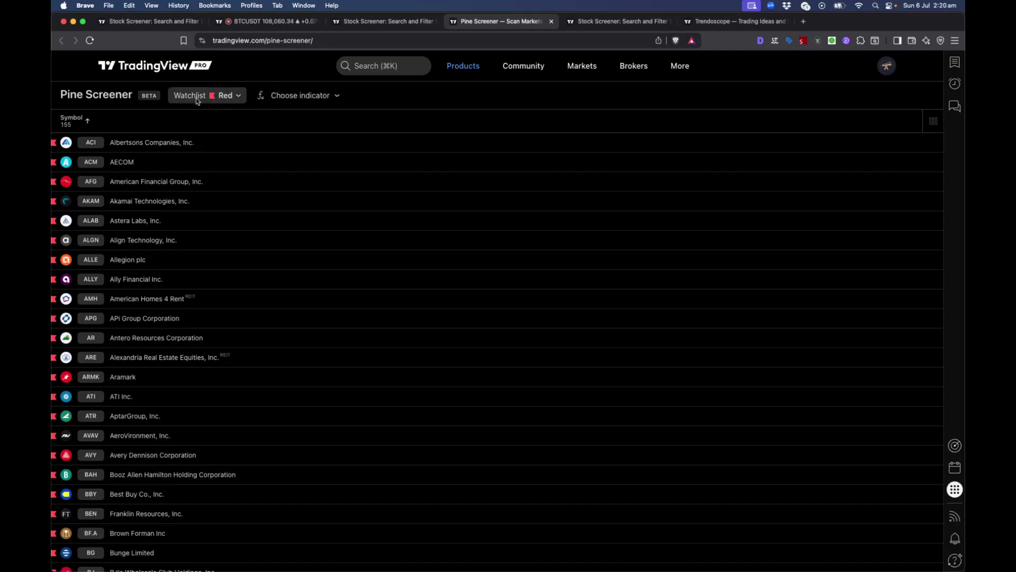
scroll(191, 466, down, 10)
scroll(182, 423, up, 10)
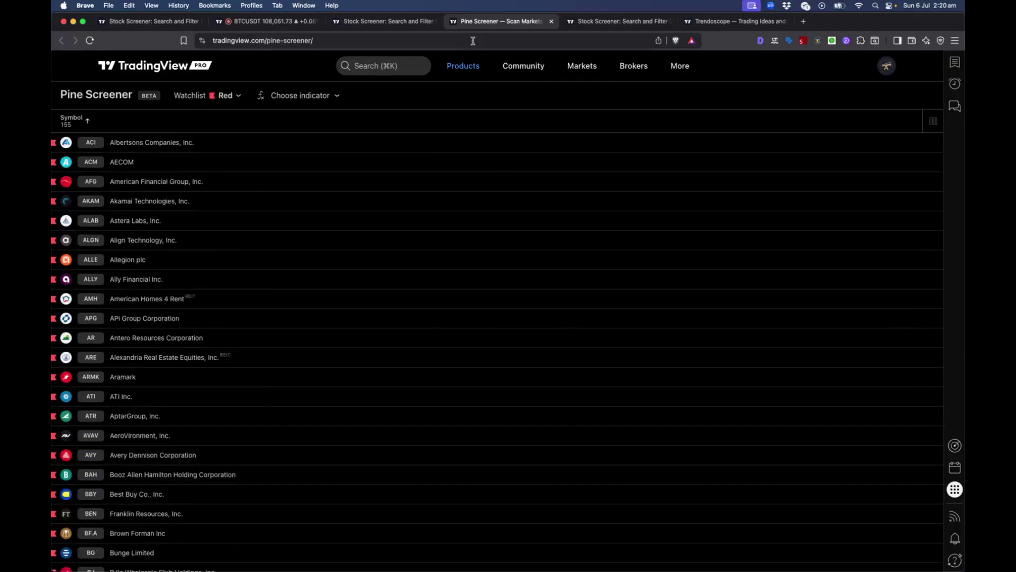
Unflag all symbols in the Pine Screener's Red watchlist and reload the page
click(142, 147)
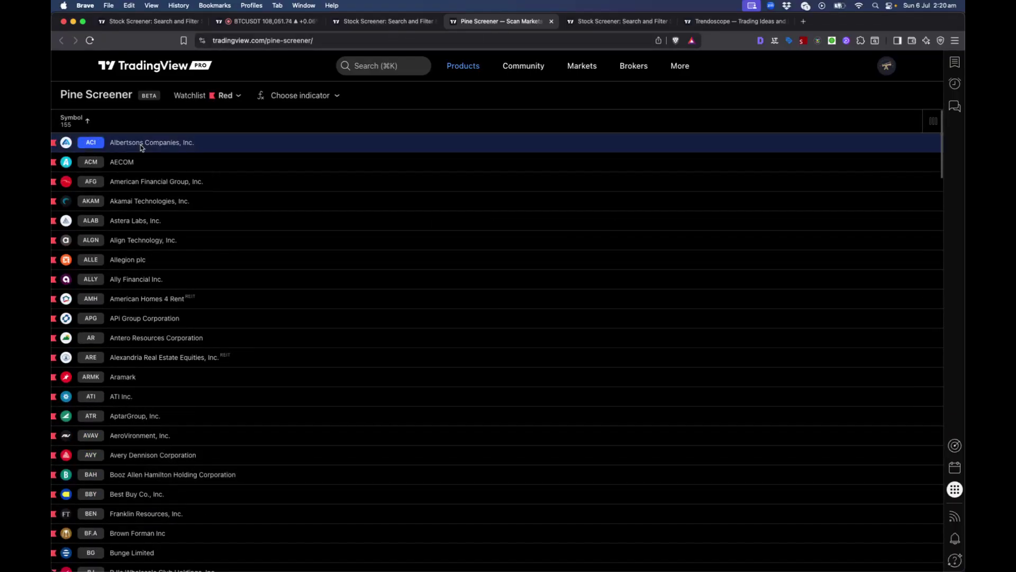
key(super+a)
right_click(144, 149)
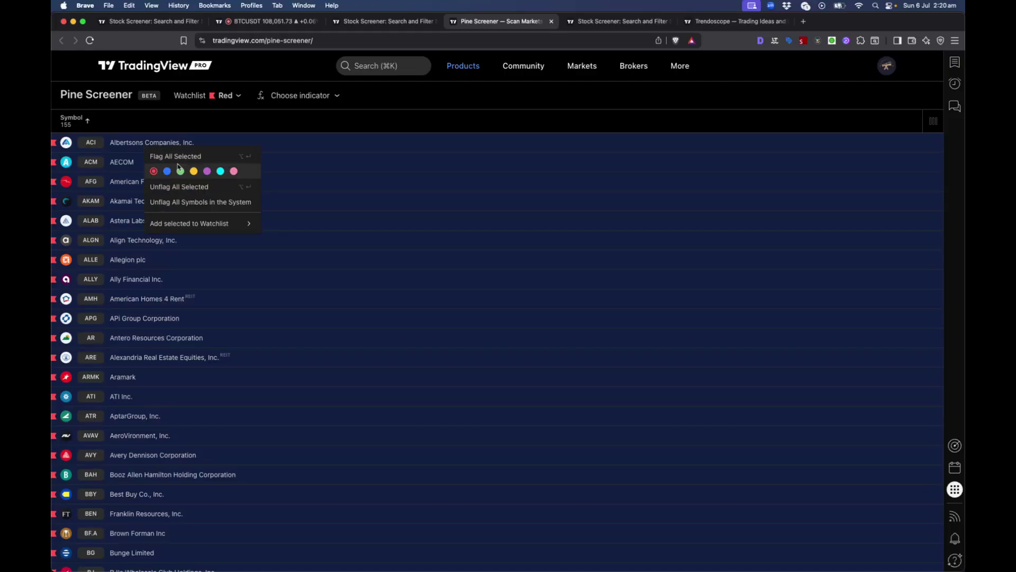
click(161, 188)
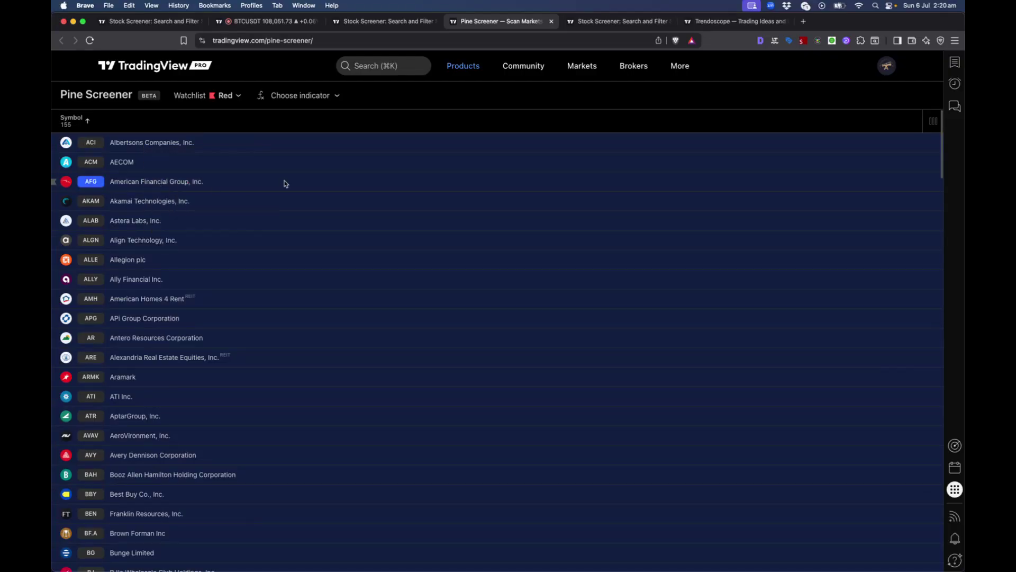
click(90, 40)
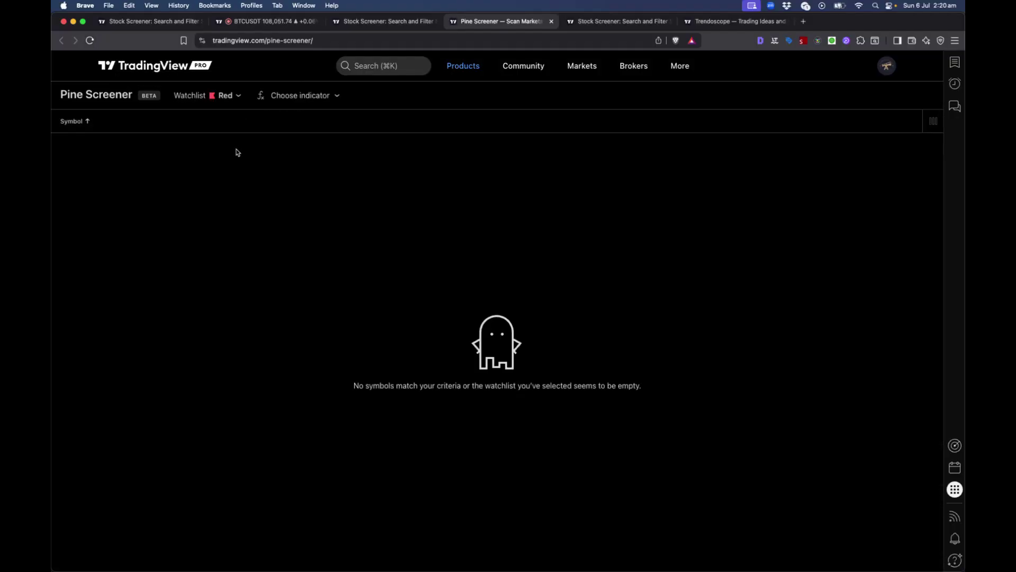
Return to the Profitable Large Caps stock screener and reset its P/E filter
mouse_move(463, 66)
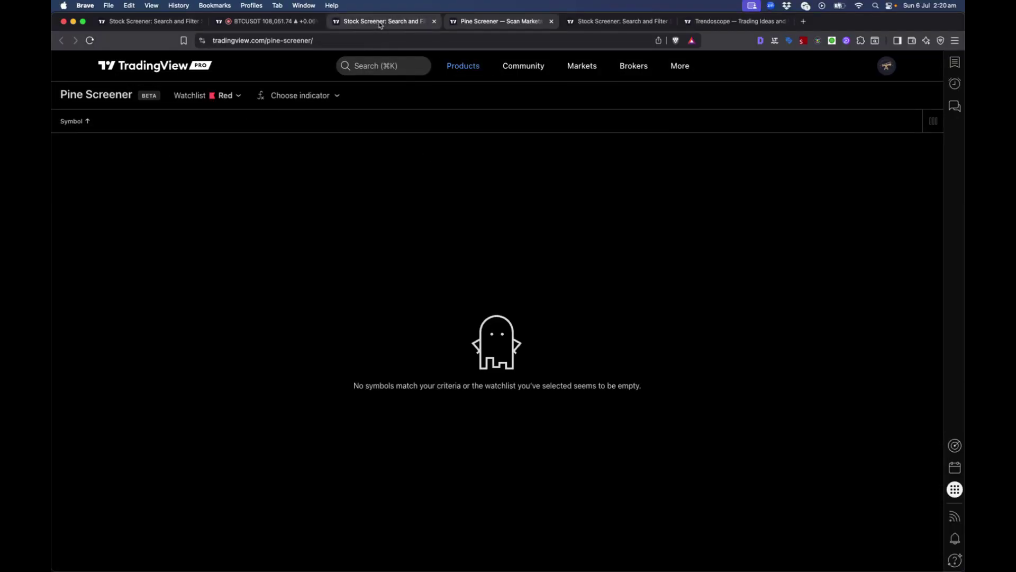
click(380, 22)
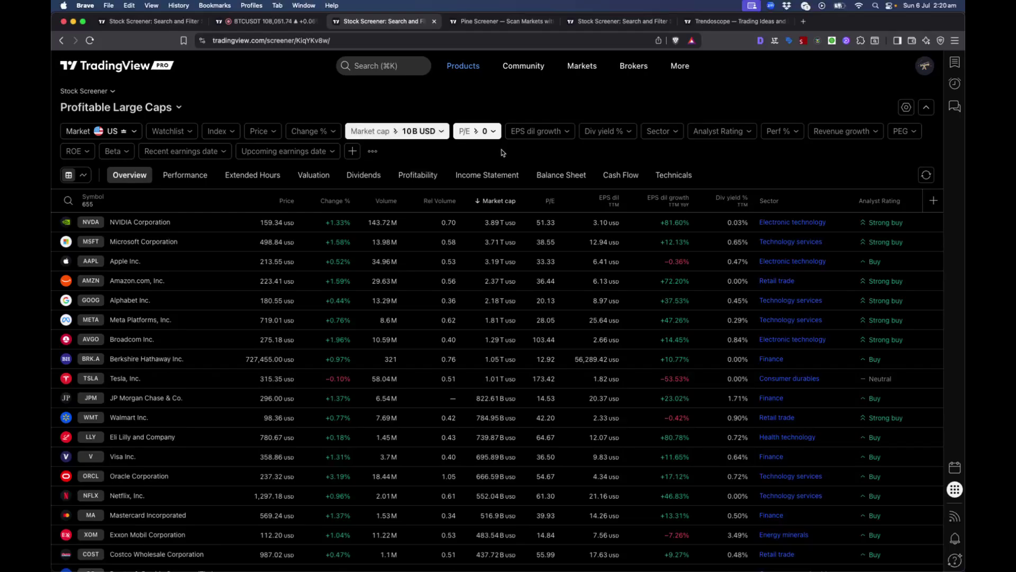
click(488, 132)
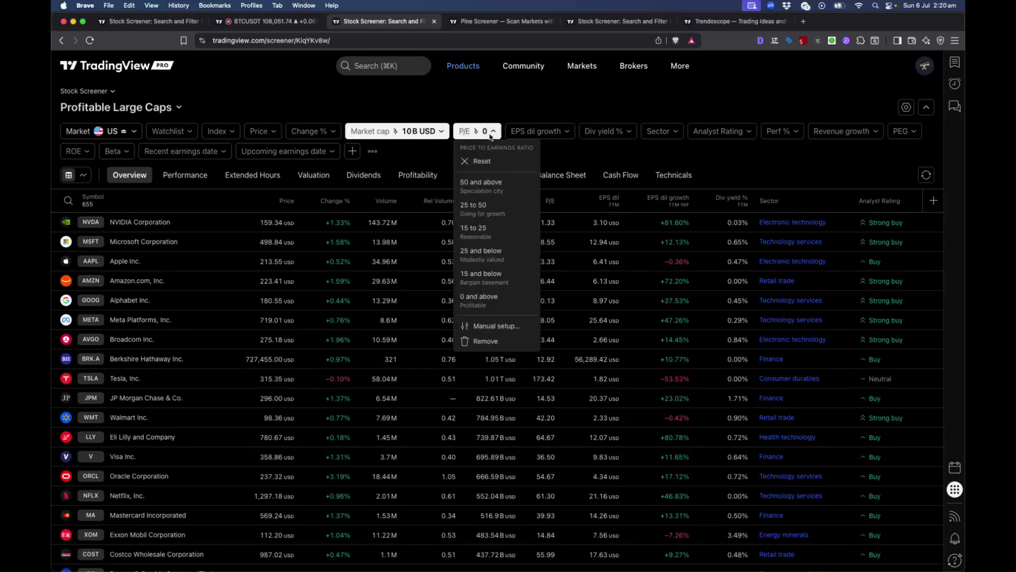
click(475, 162)
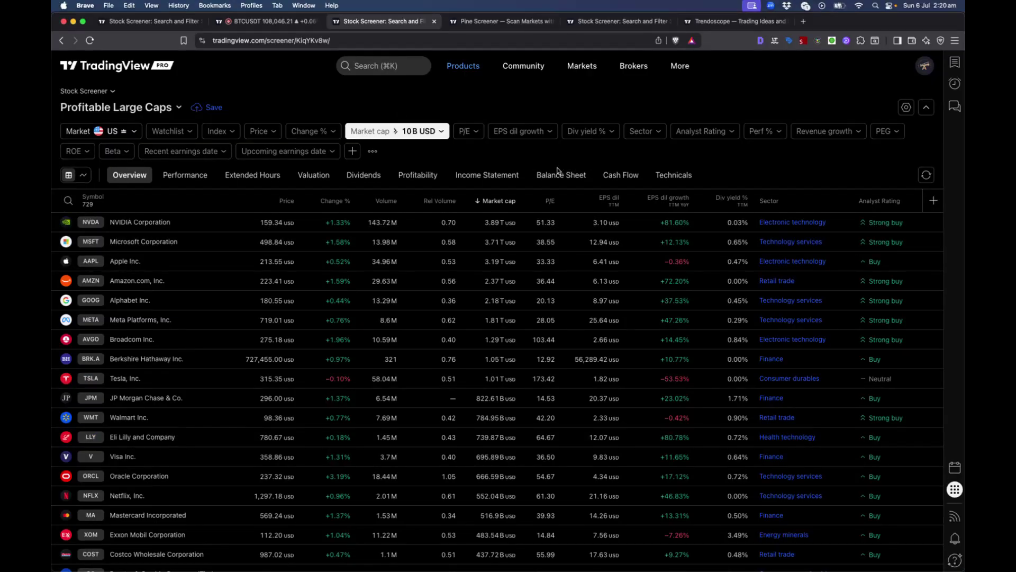
click(166, 228)
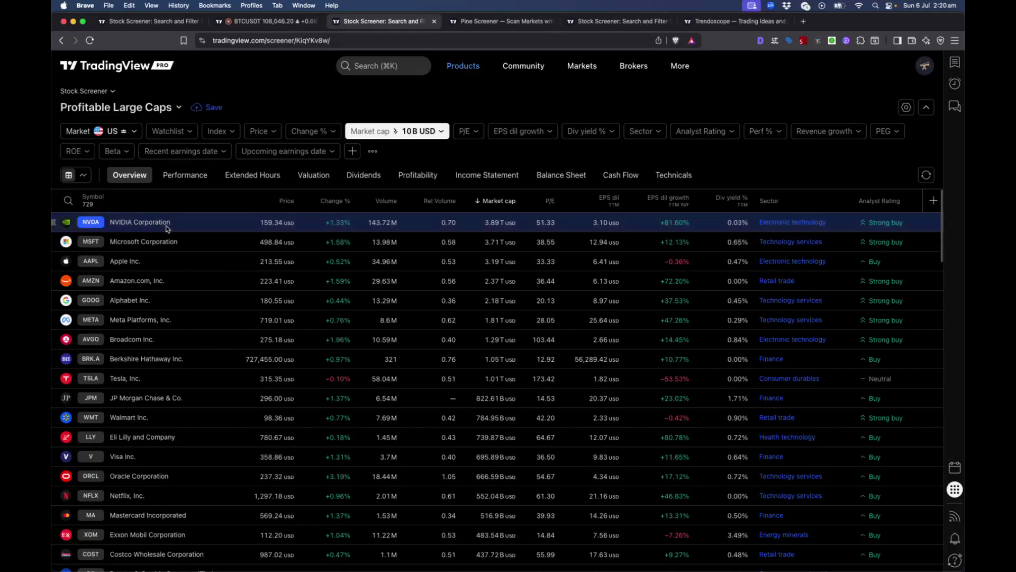
key(super+a)
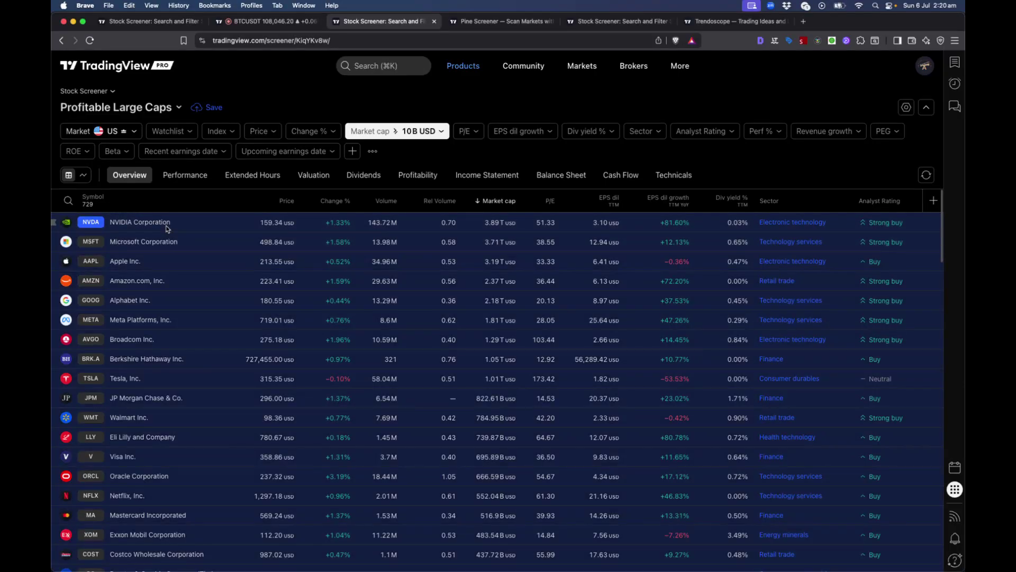
right_click(168, 225)
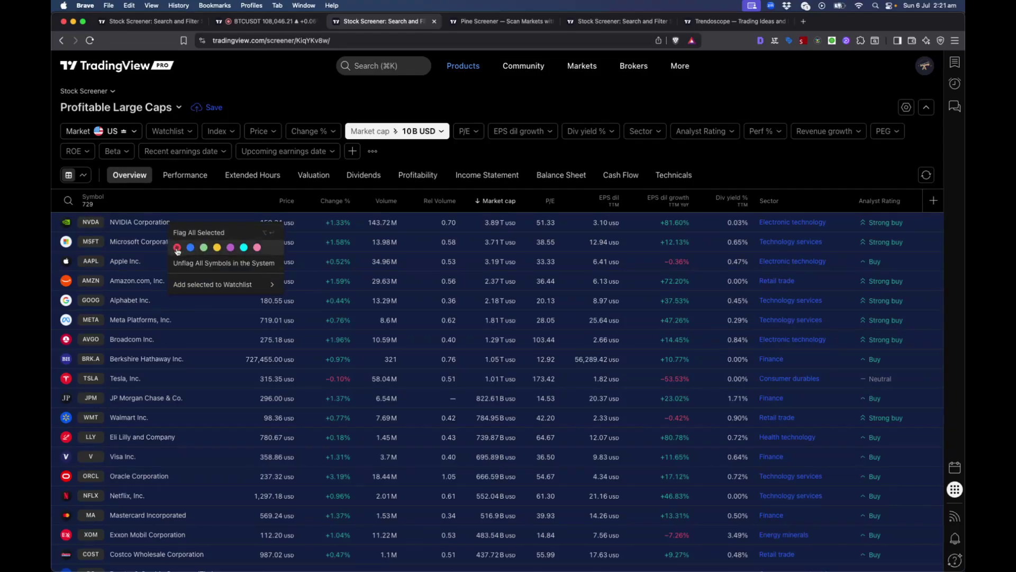
click(791, 178)
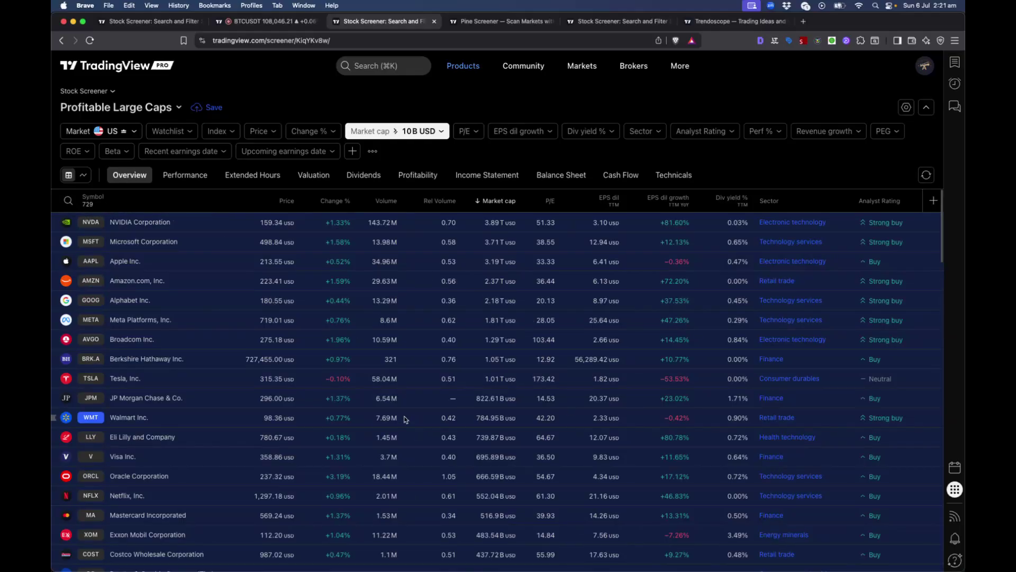
Load the entire Profitable Large Caps result list down to its last row
scroll(405, 420, down, 15)
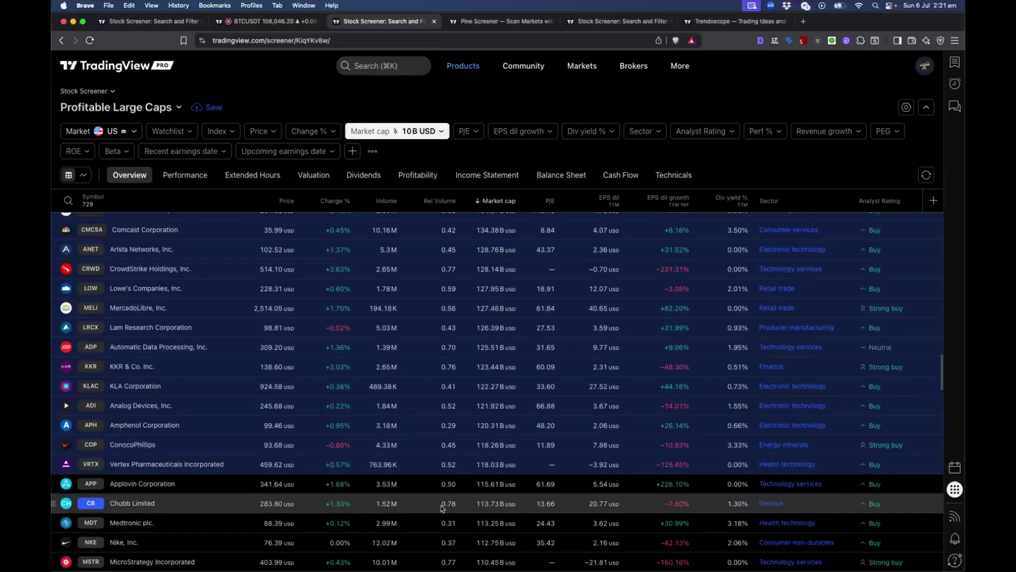
scroll(635, 471, down, 20)
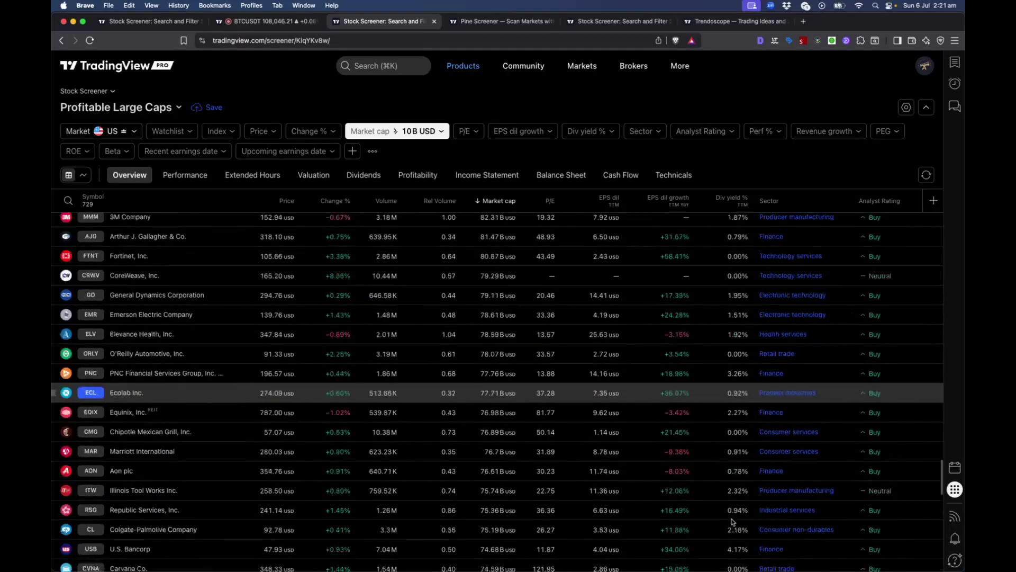
scroll(597, 461, down, 20)
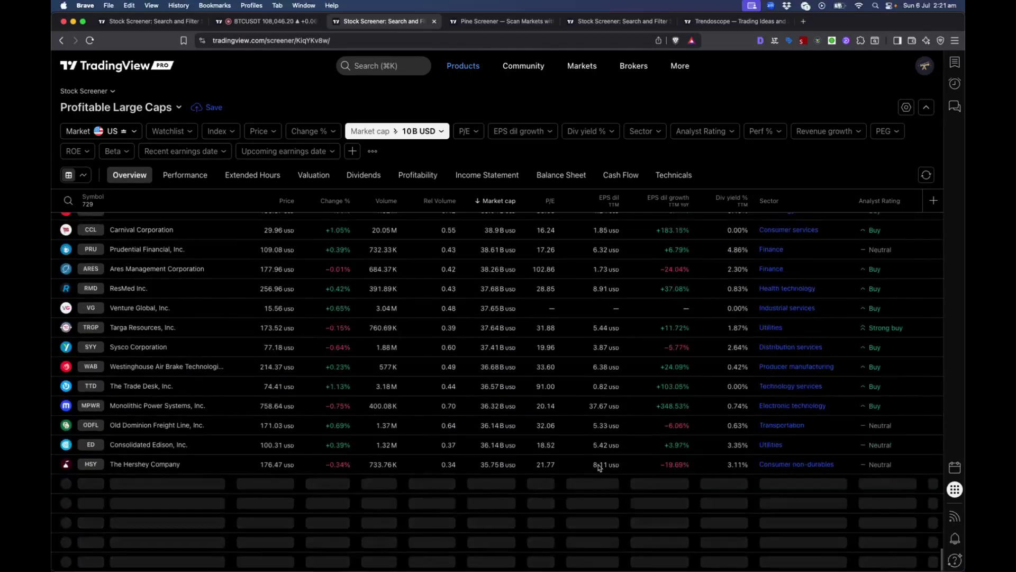
scroll(598, 471, down, 20)
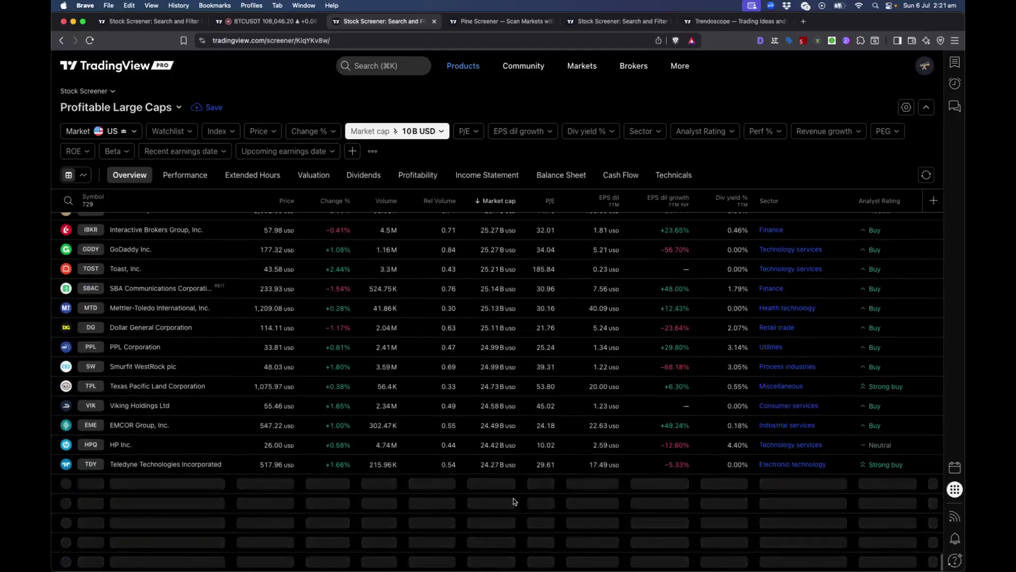
scroll(640, 483, down, 15)
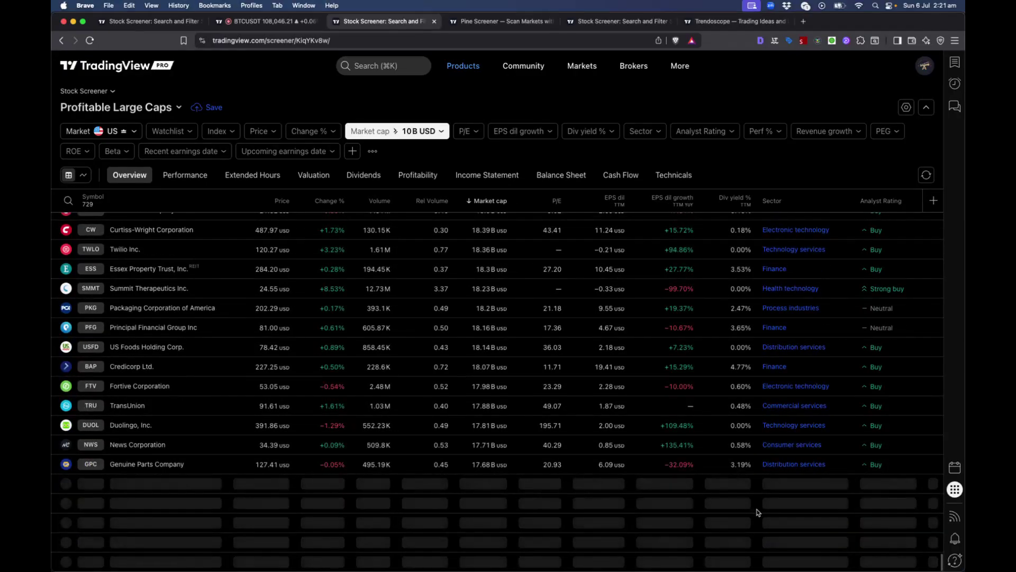
scroll(529, 503, down, 20)
scroll(529, 508, down, 20)
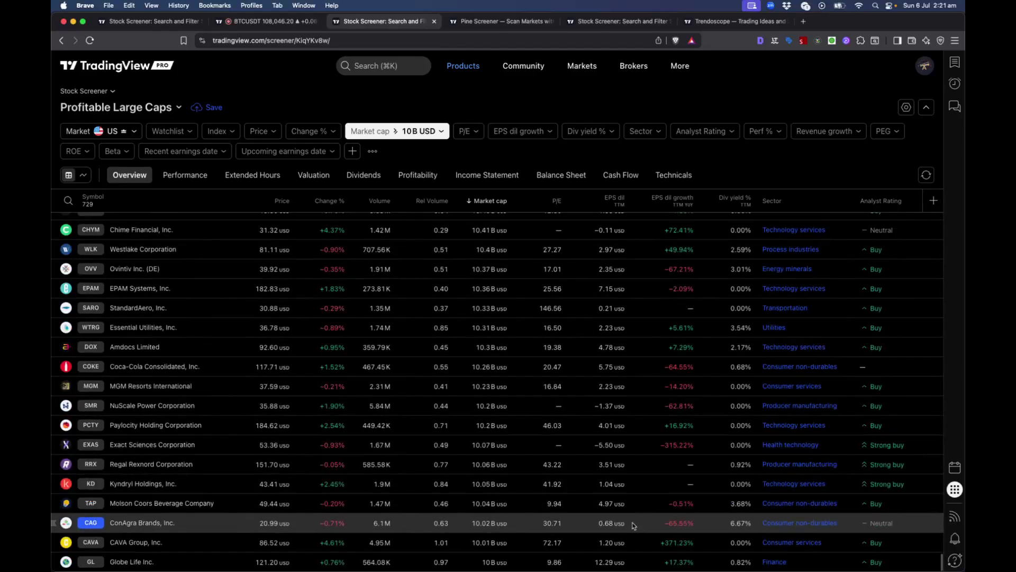
scroll(178, 541, up, 15)
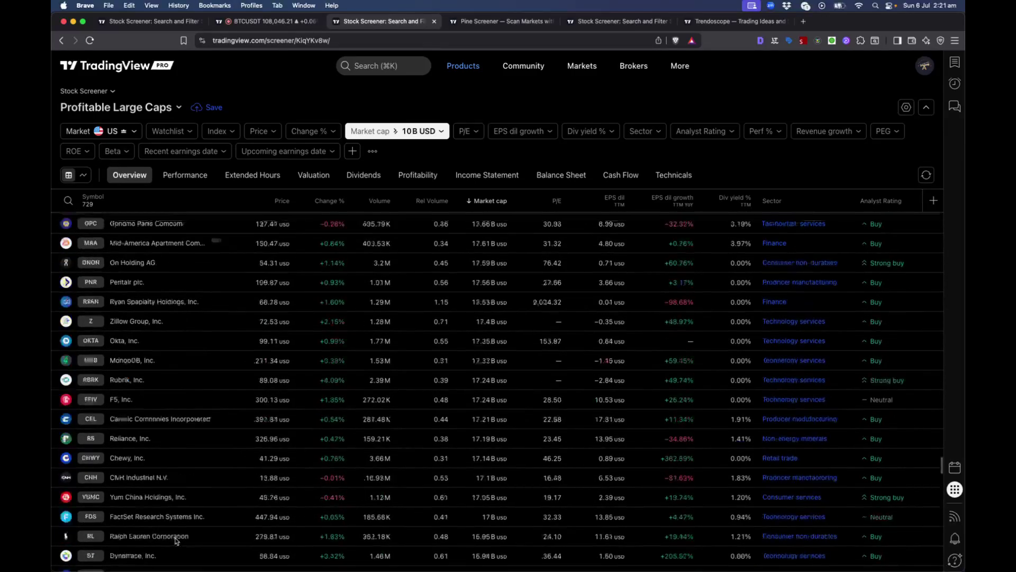
scroll(178, 541, down, 15)
Select all loaded stocks in the Profitable Large Caps results and flag them red
click(207, 370)
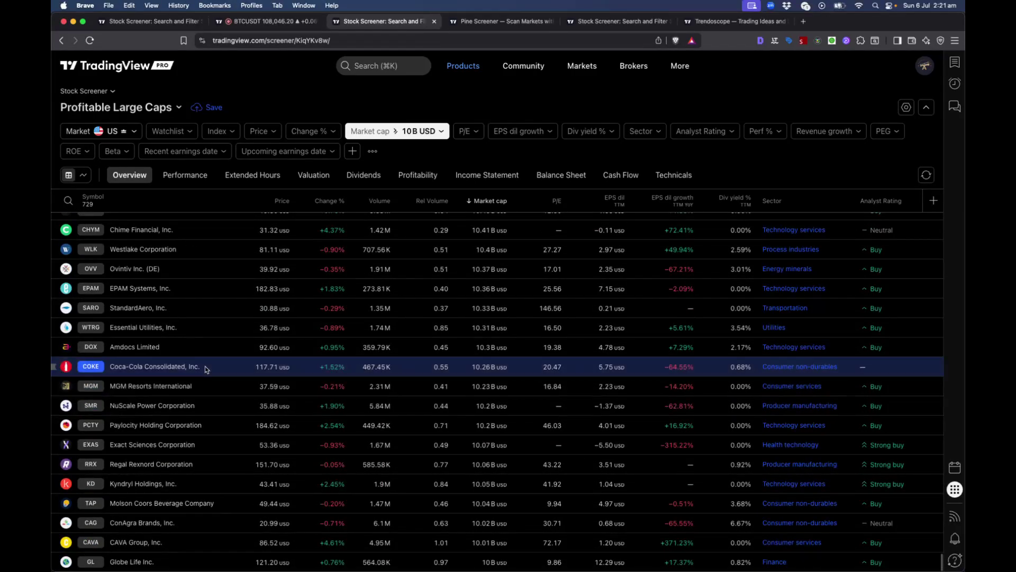
key(super+a)
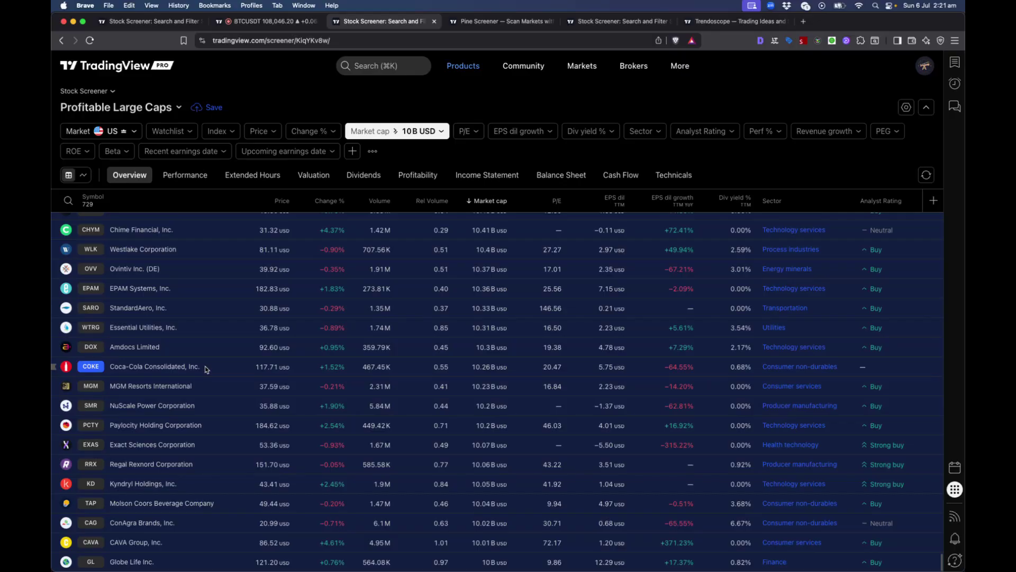
right_click(193, 306)
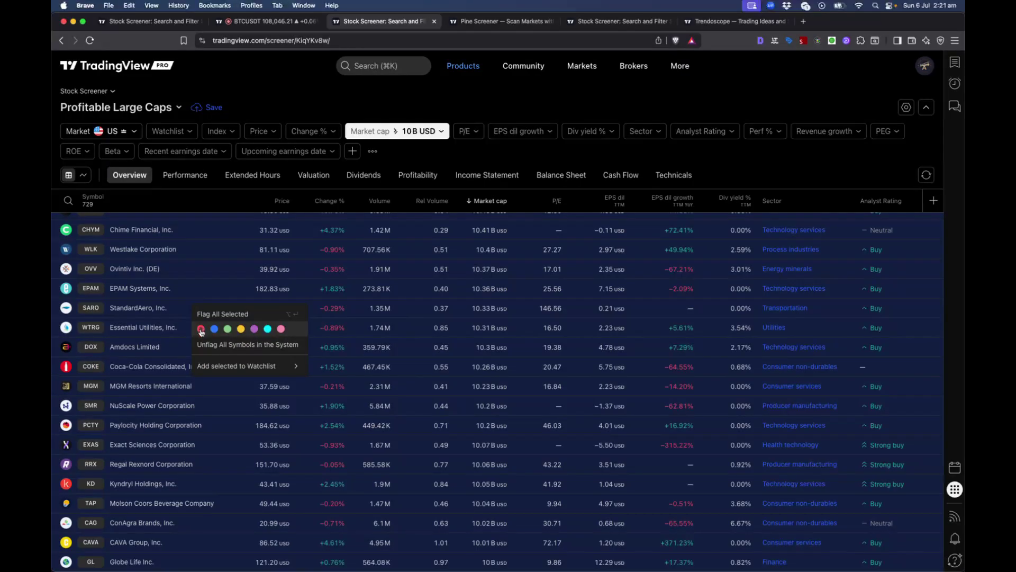
click(201, 329)
Check the flags on the largest companies, and reload the Pine Screener with the Red watchlist
scroll(168, 335, up, 20)
scroll(165, 325, up, 5)
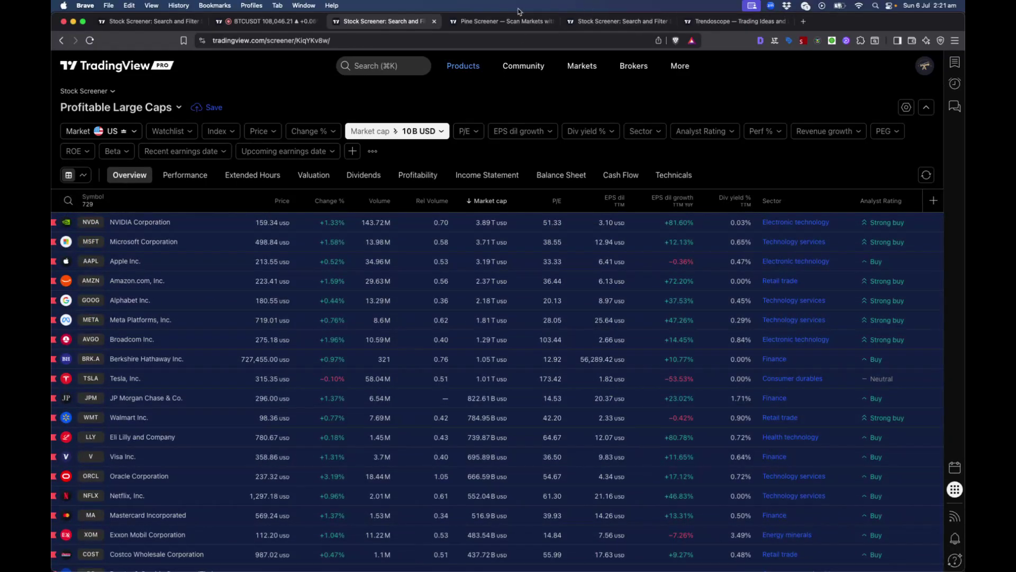
click(487, 25)
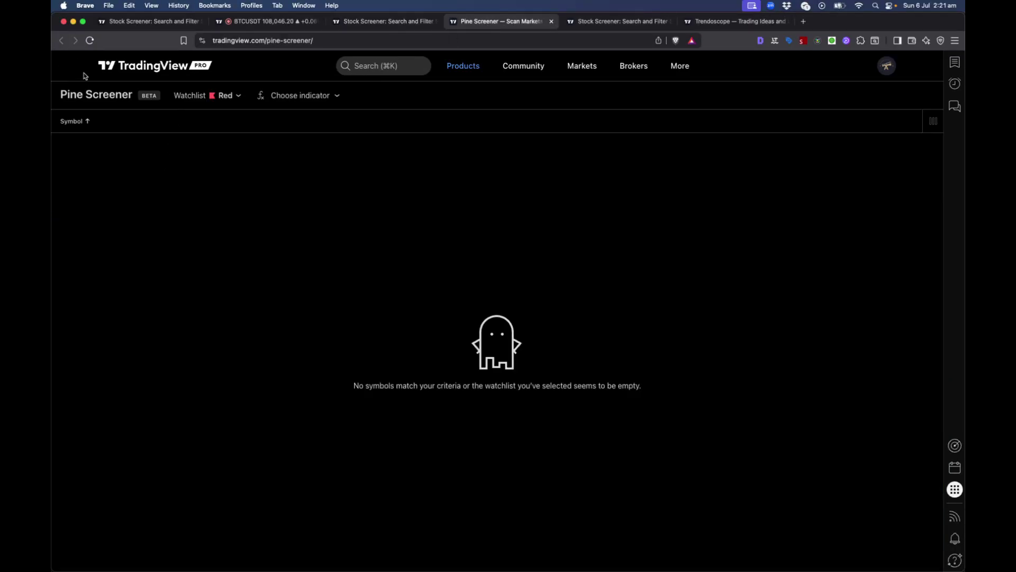
click(89, 41)
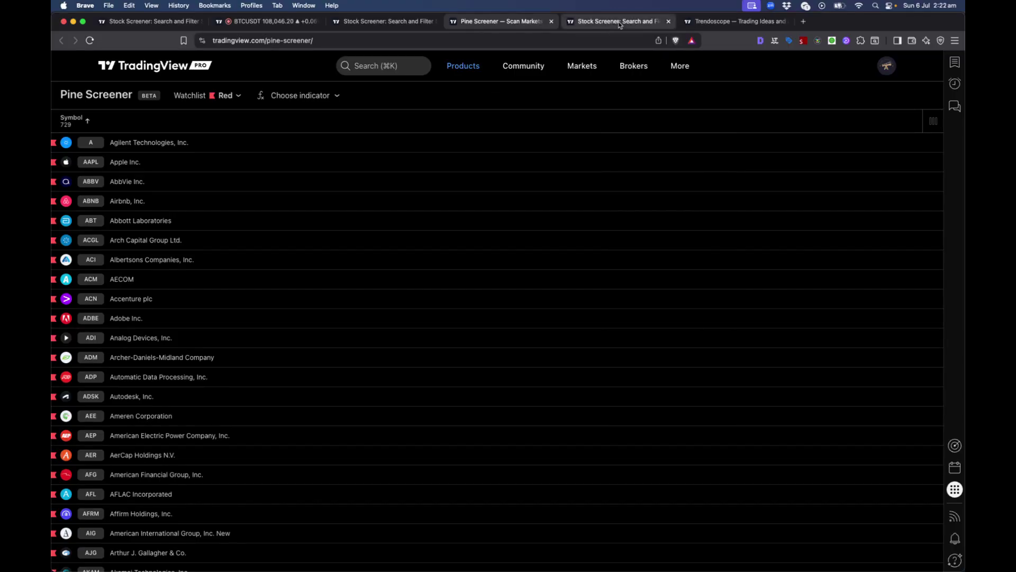
Open the Divergence Screener [Trendoscope®] script page from the published scripts on the Trendoscope profile
click(741, 22)
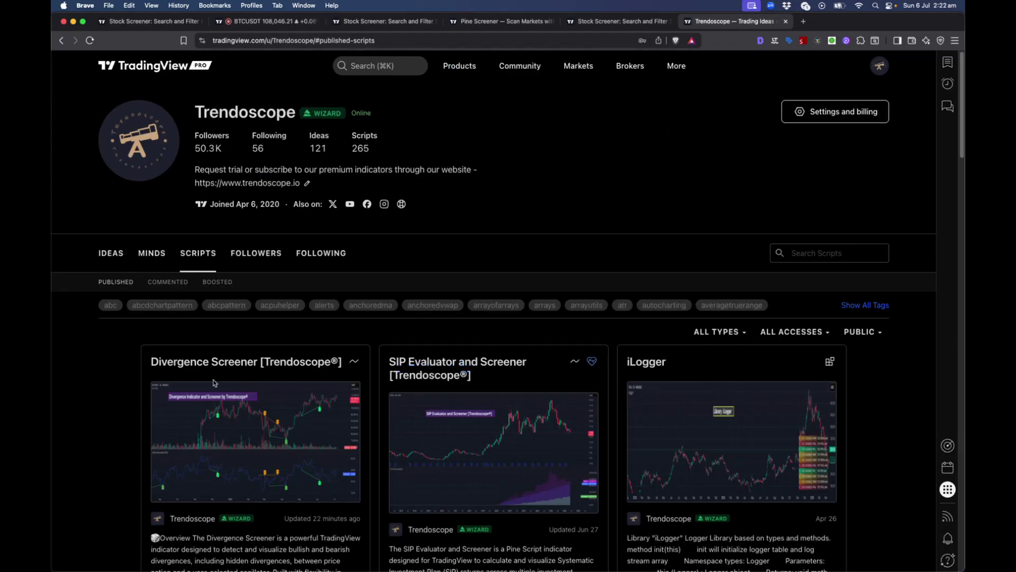
scroll(240, 383, down, 1)
scroll(239, 383, down, 2)
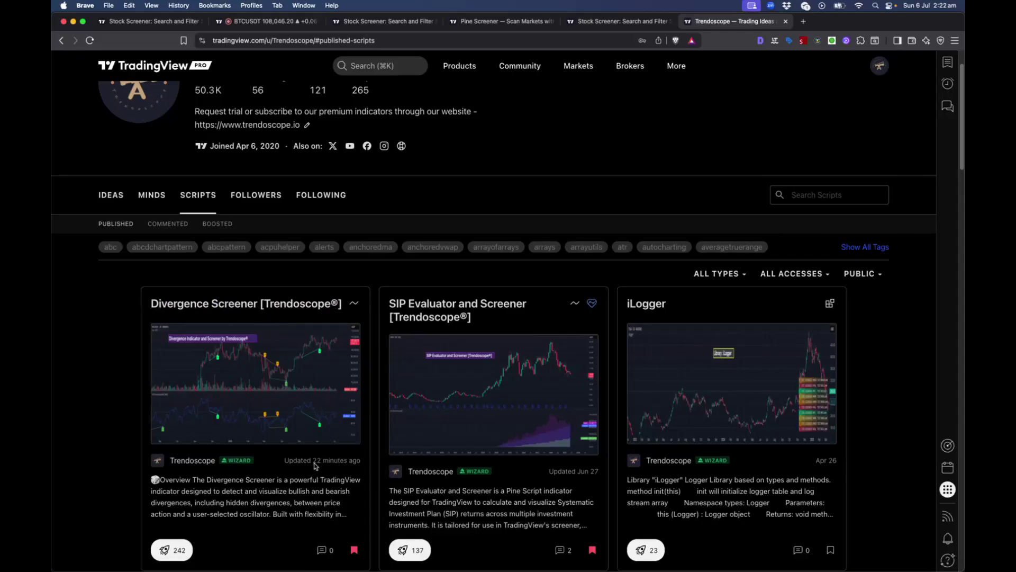
click(290, 306)
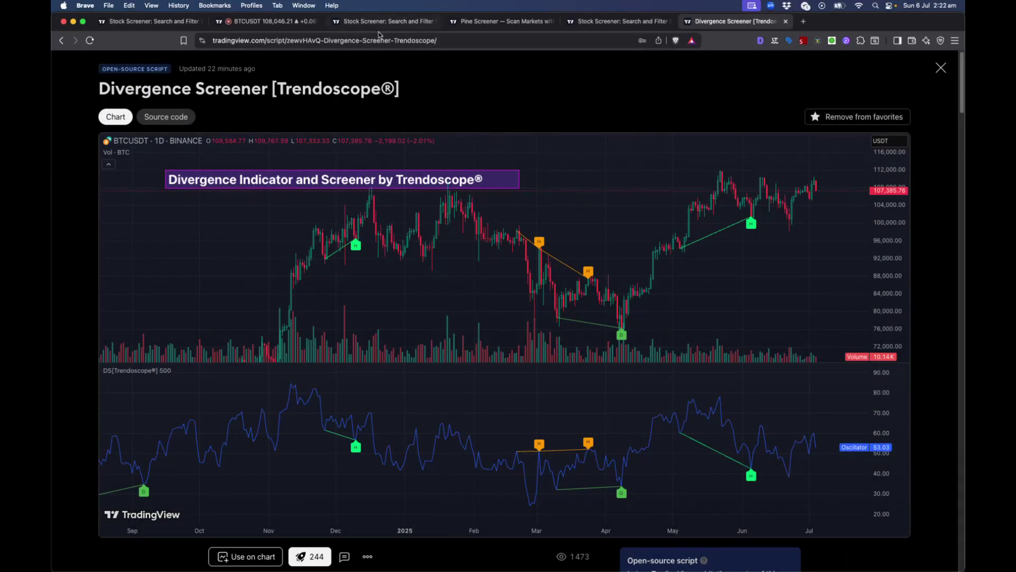
Look through the Pine Screener's favorite indicators, and revisit the script page and the stock screener
click(508, 23)
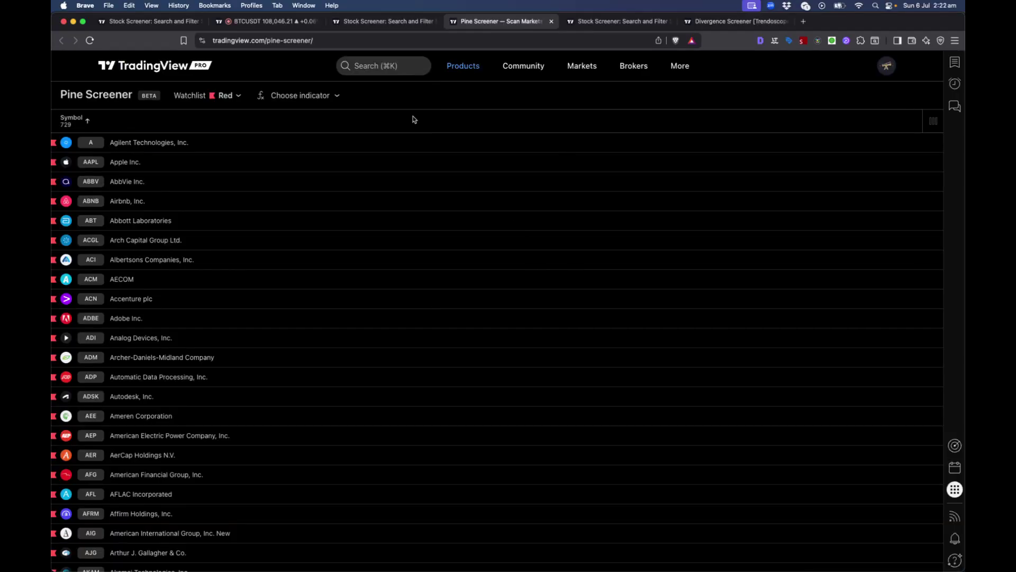
click(300, 96)
scroll(360, 386, down, 10)
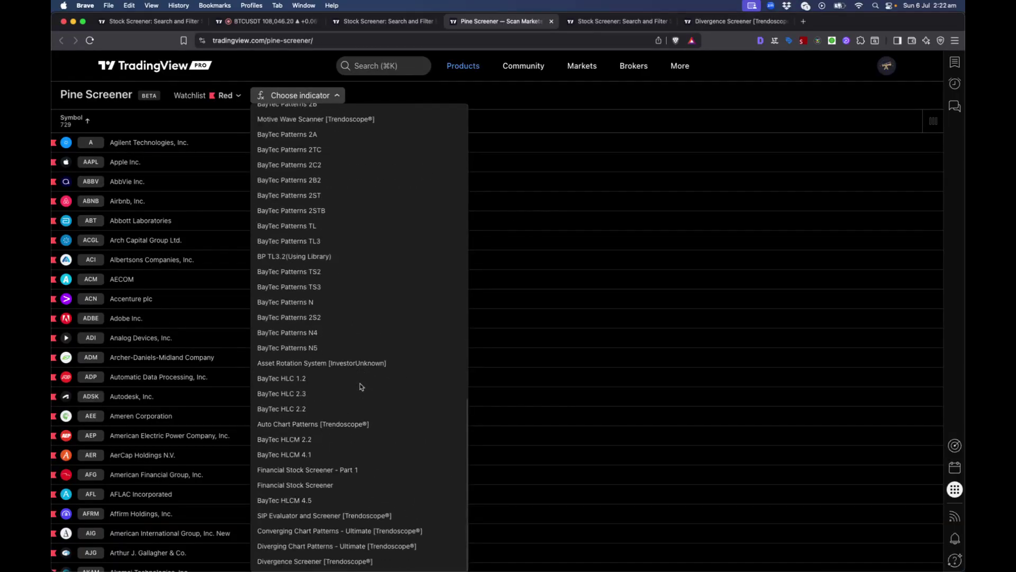
scroll(360, 386, up, 15)
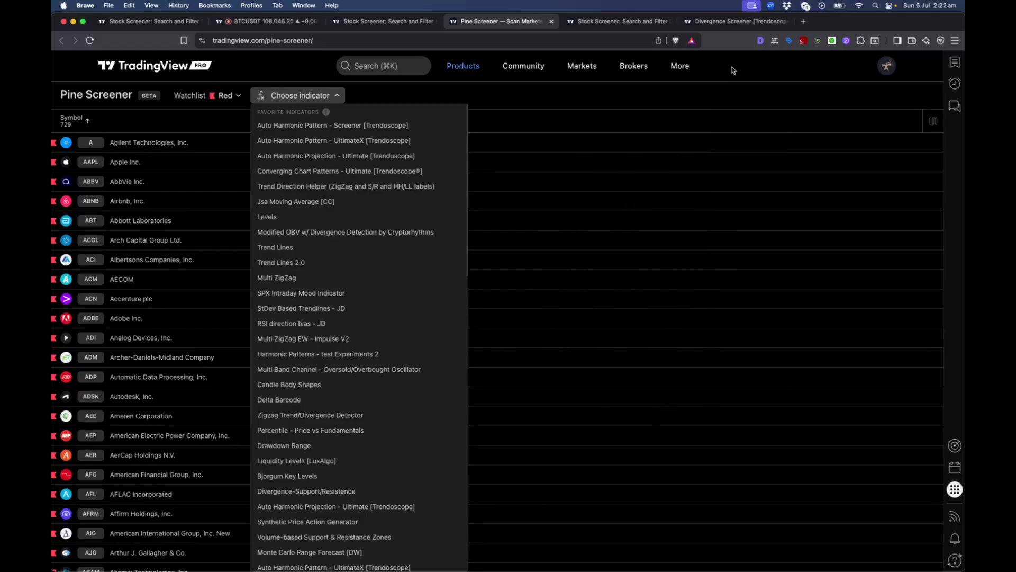
click(731, 21)
click(383, 21)
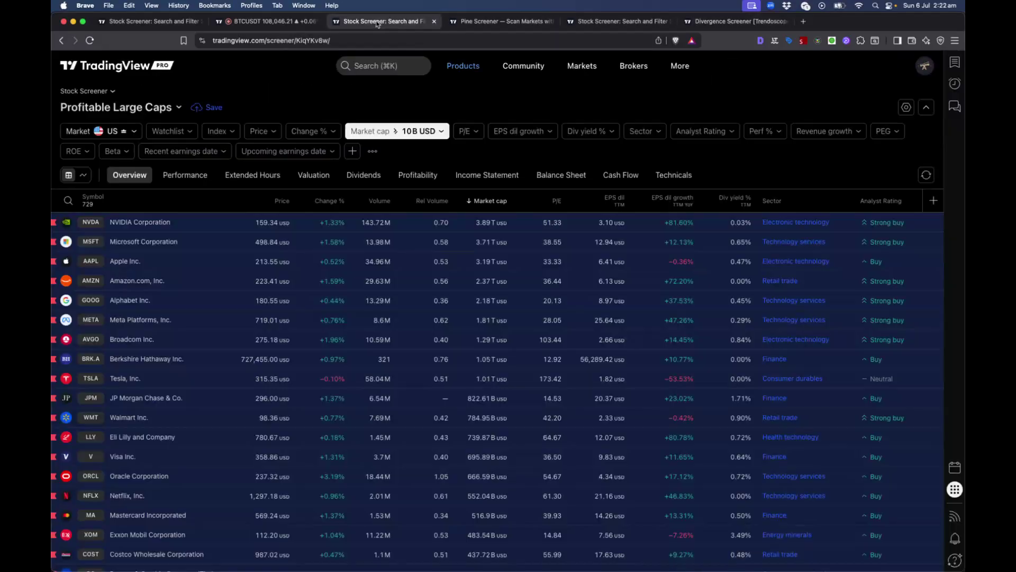
click(480, 23)
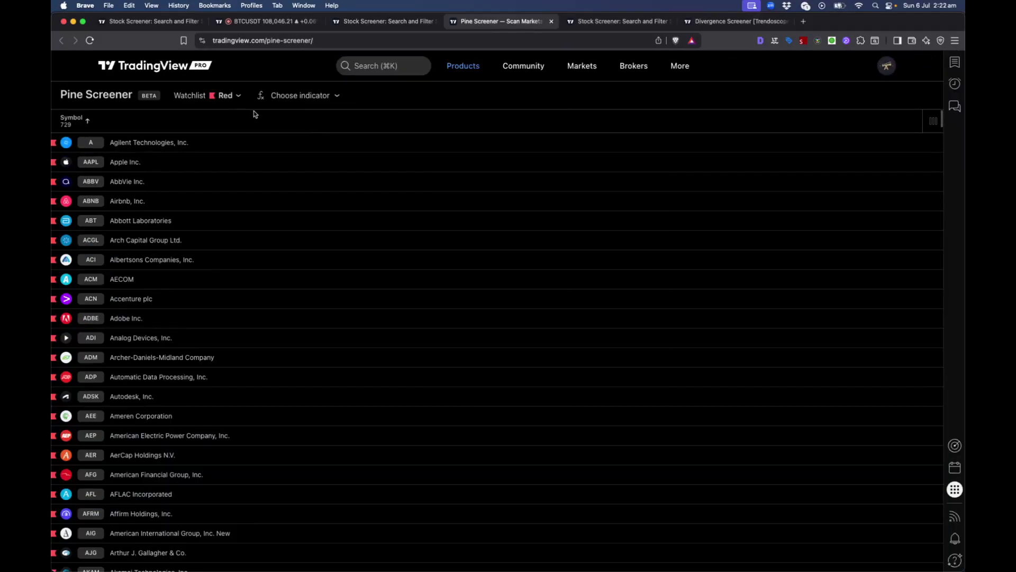
Choose Divergence Screener [Trendoscope®] as the Pine Screener's indicator
click(299, 95)
scroll(382, 447, down, 3)
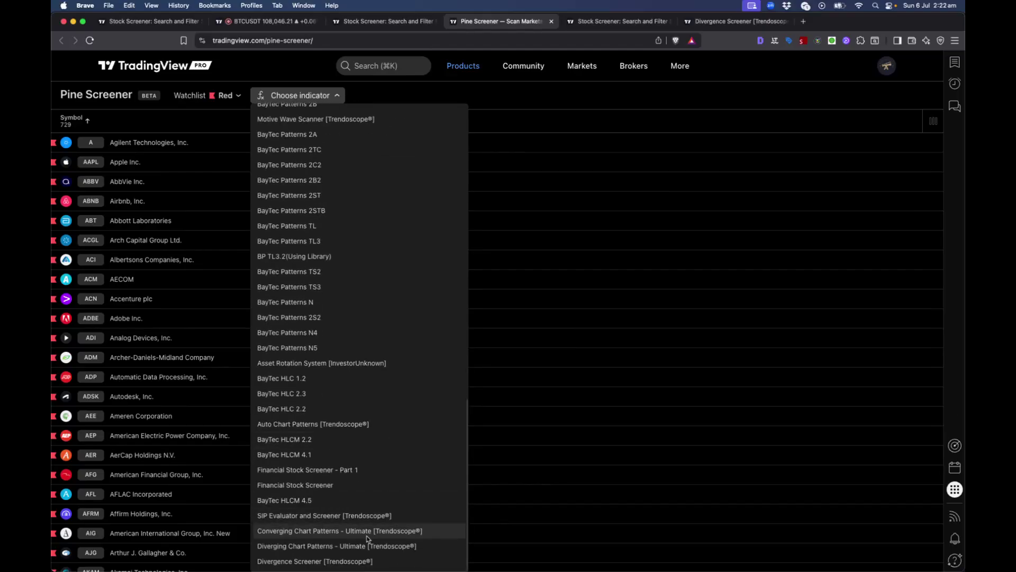
click(312, 561)
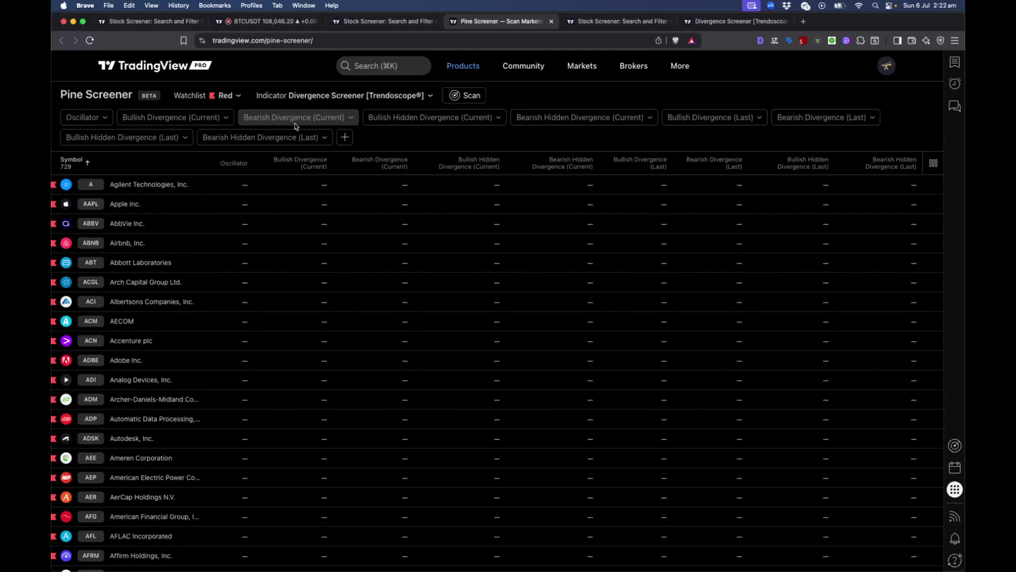
Examine the divergence indicator on the BTCUSDT chart and its output fields in the Data Window
click(727, 23)
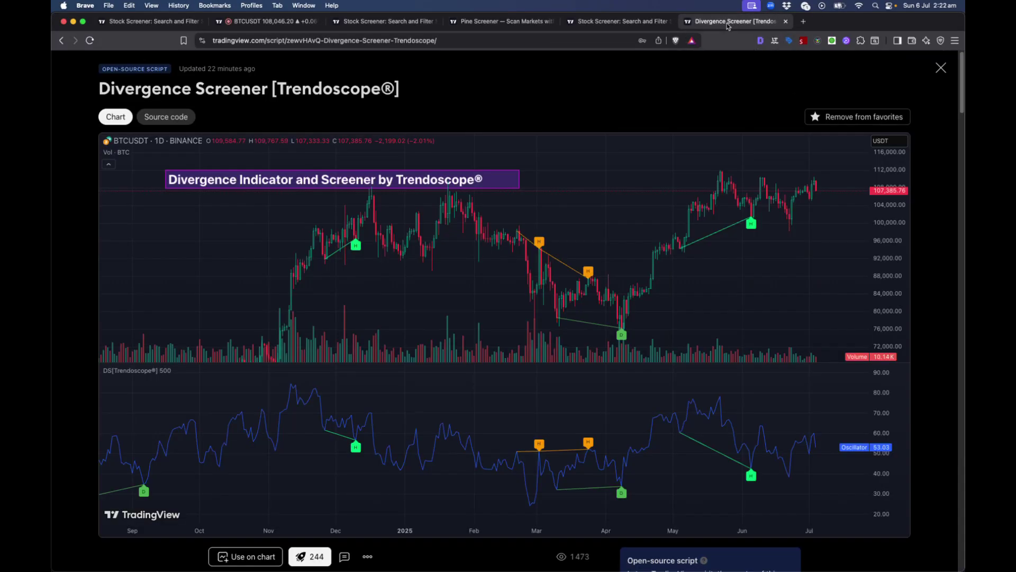
key(super+2)
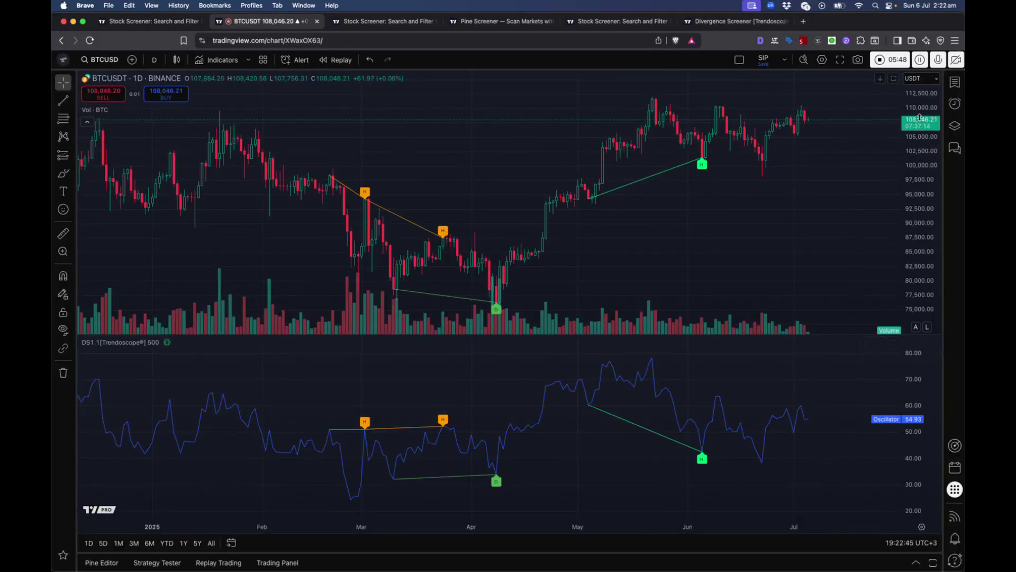
click(955, 125)
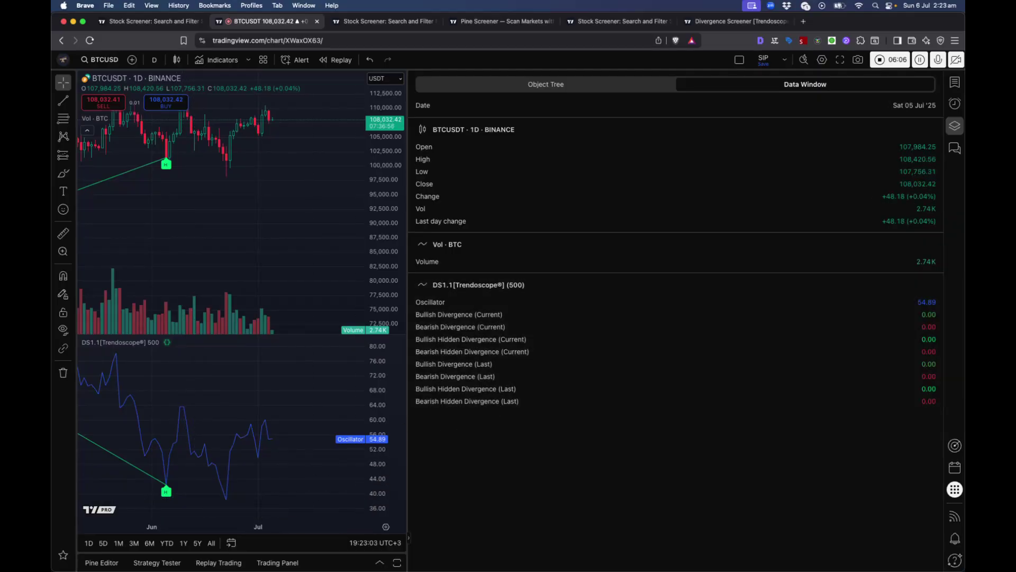
click(955, 125)
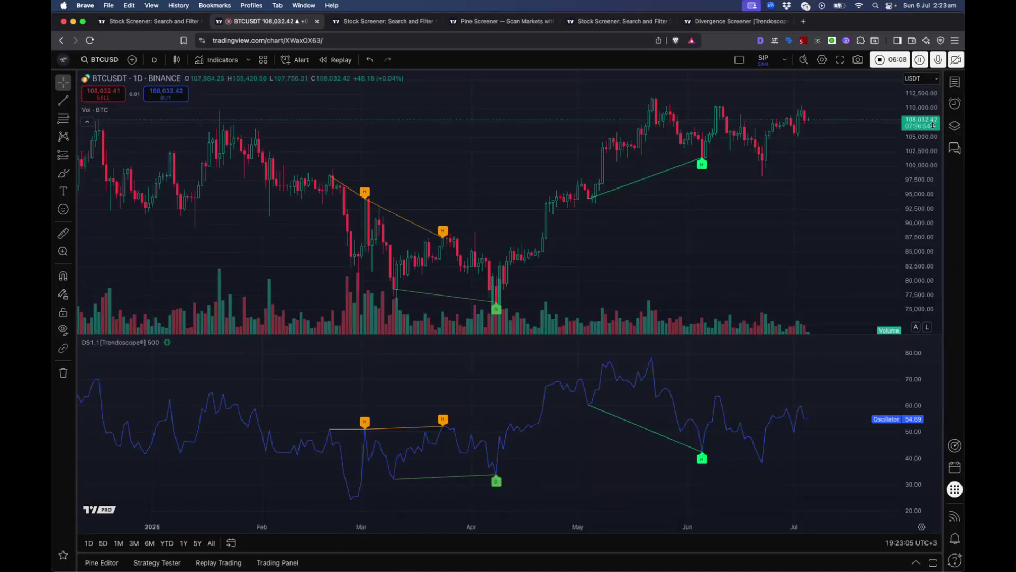
Return to the Pine Screener and open the Divergence Screener indicator's settings
click(497, 22)
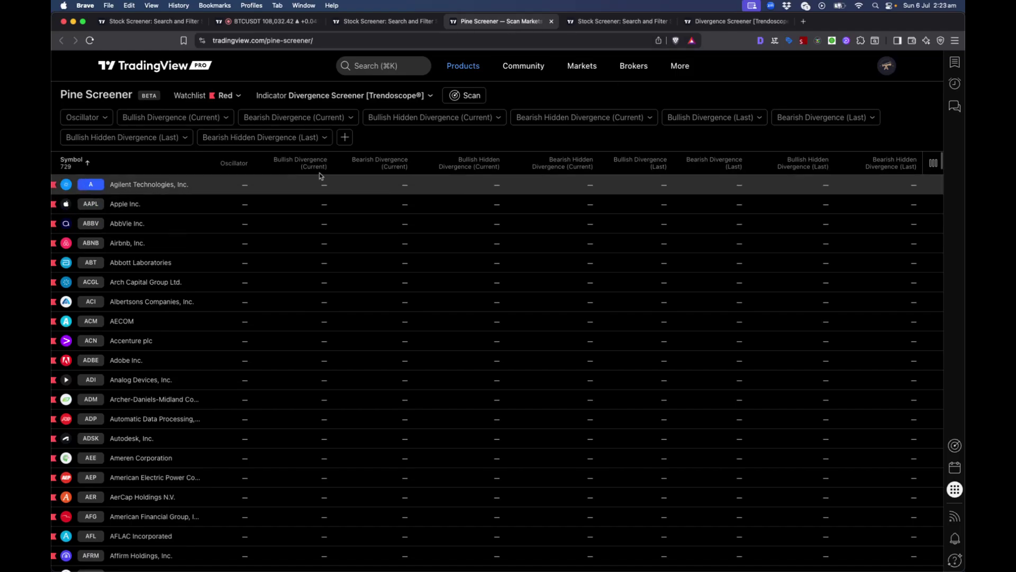
click(429, 97)
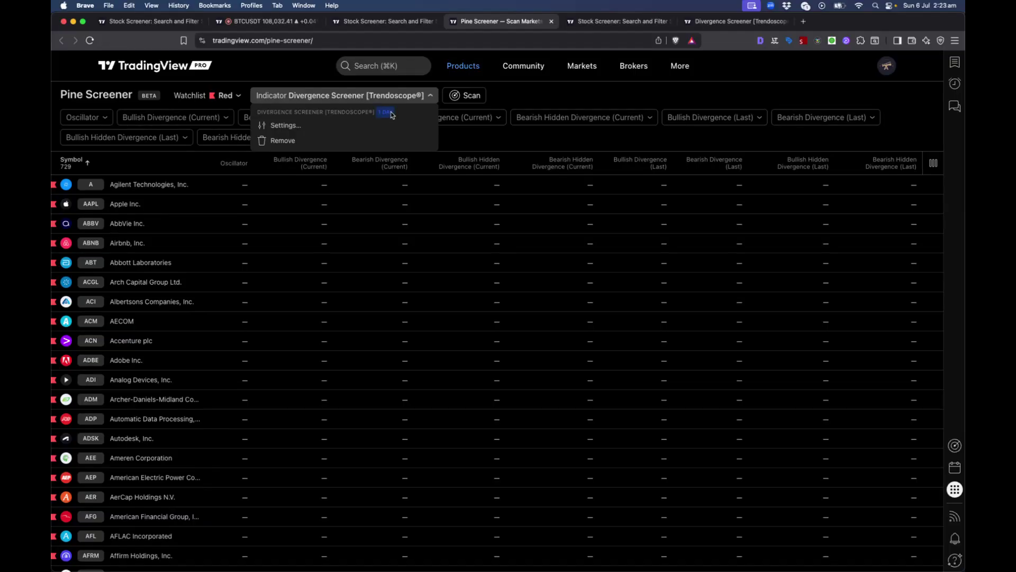
click(264, 21)
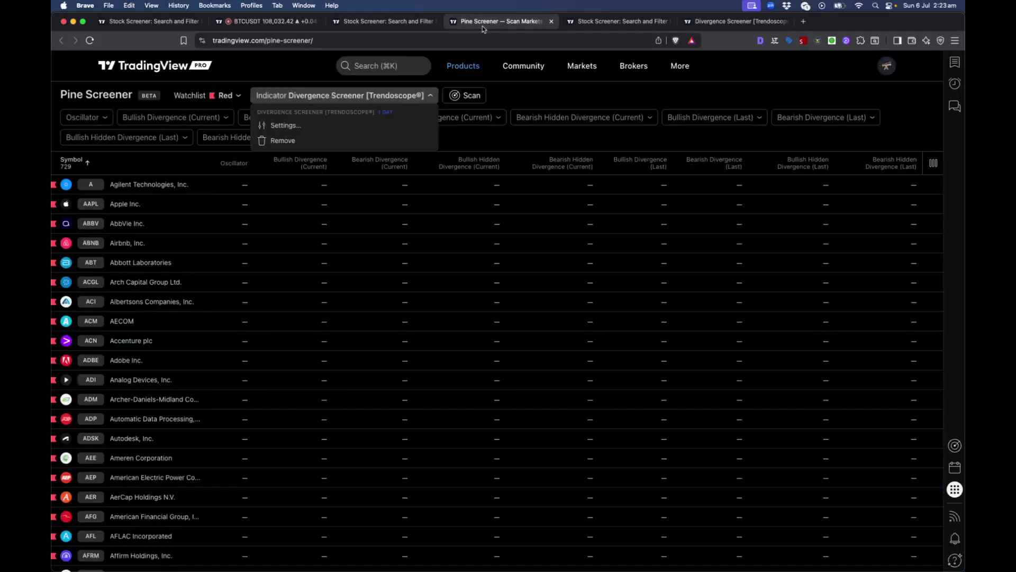
click(500, 21)
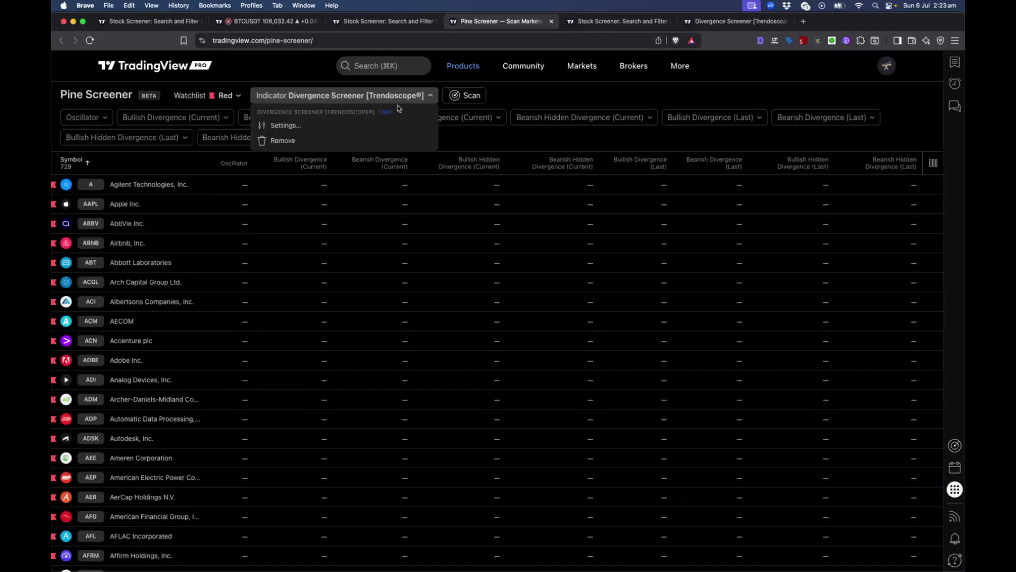
click(298, 128)
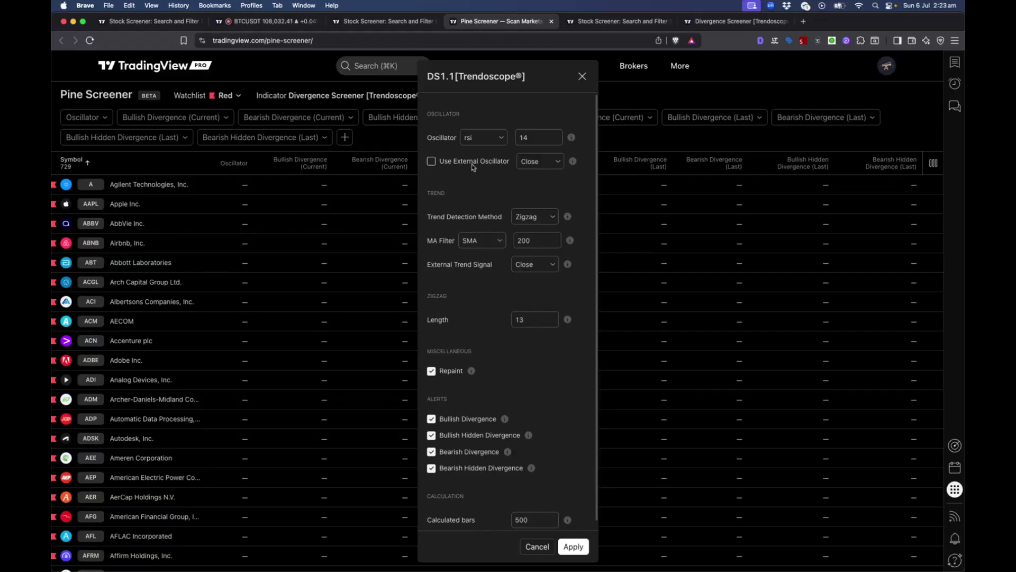
Examine the oscillator types and the external oscillator sources, turning Use External Oscillator on and back off
click(479, 144)
click(479, 140)
click(458, 162)
click(543, 165)
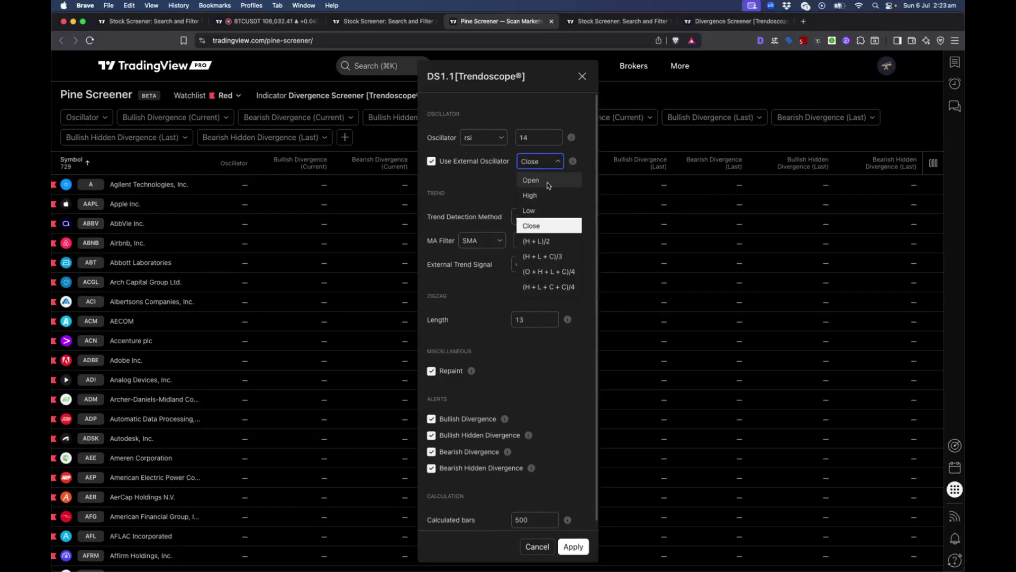
click(468, 182)
click(458, 166)
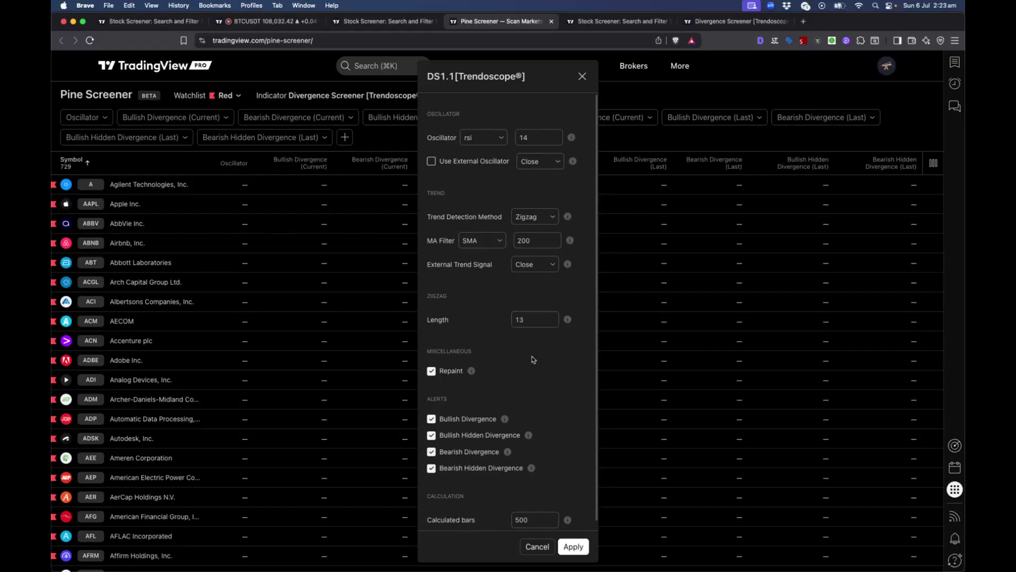
scroll(508, 408, down, 1)
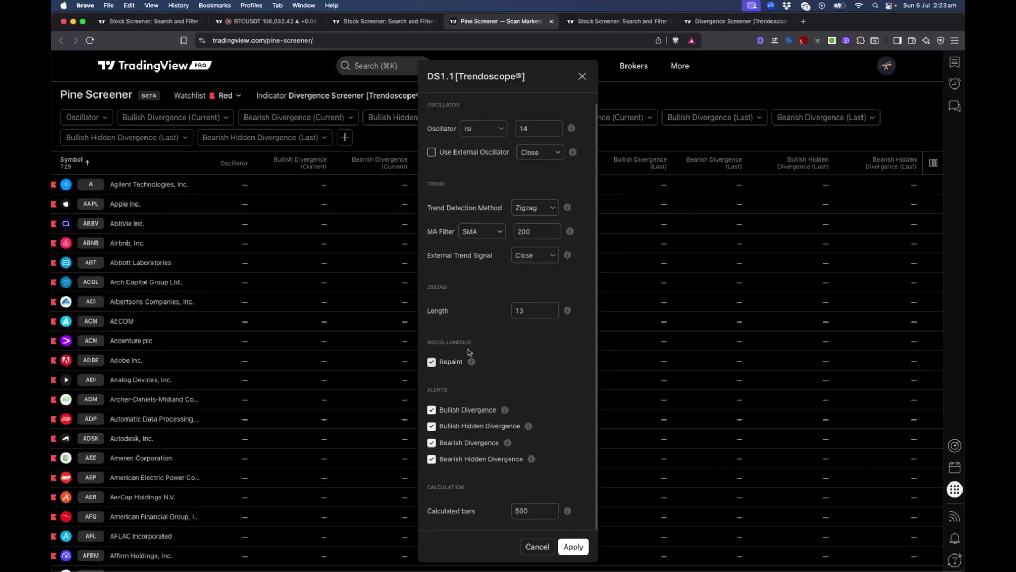
Review the External Trend Signal sources in the settings and check the divergence indicator on the BTCUSDT chart
scroll(468, 349, up, 1)
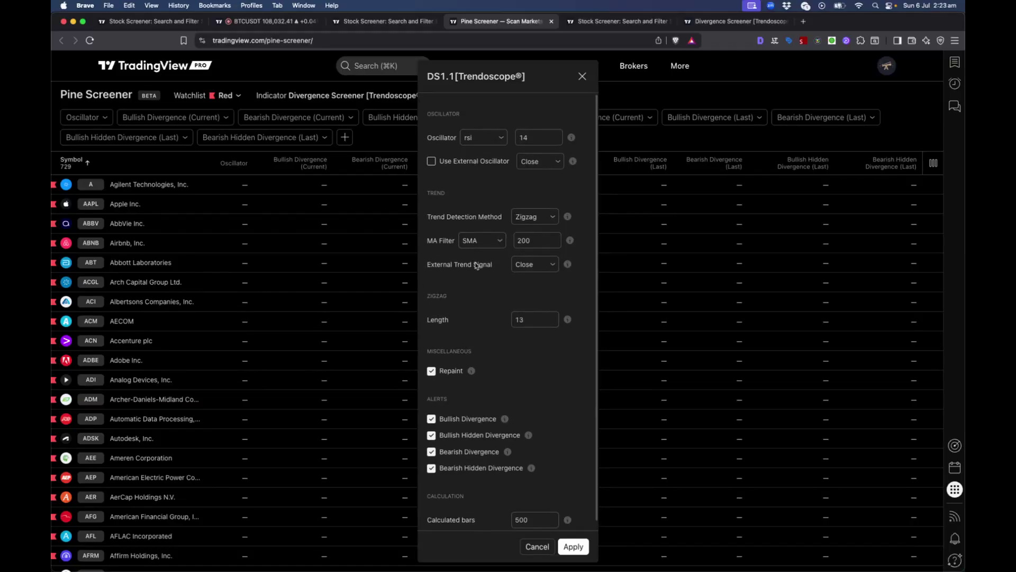
click(548, 266)
click(488, 285)
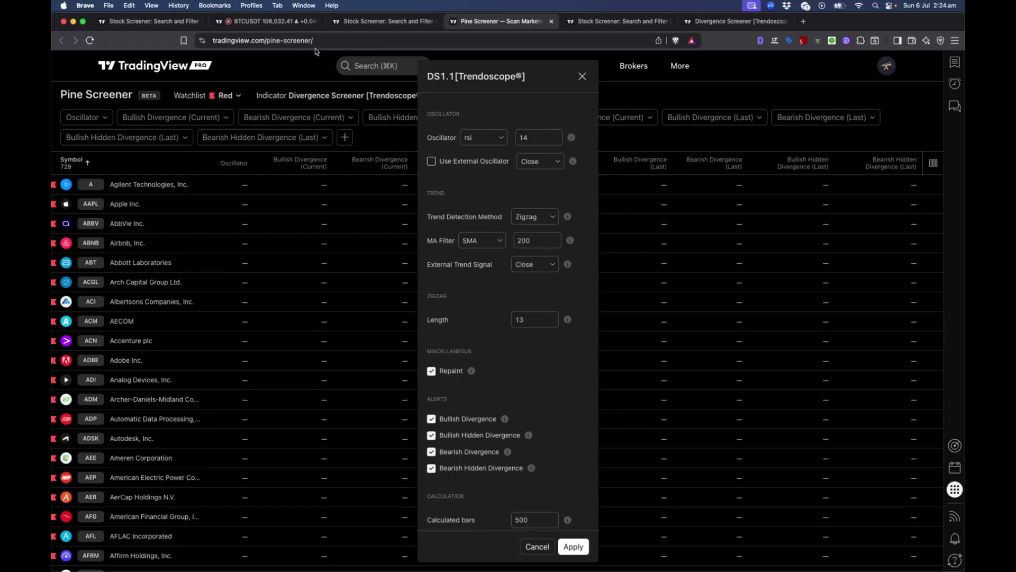
click(267, 21)
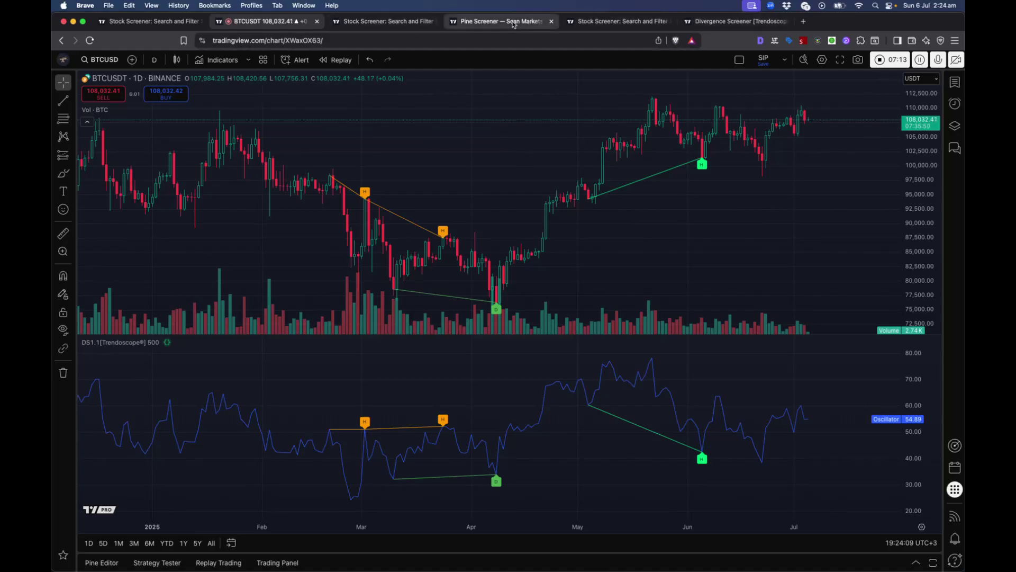
click(502, 23)
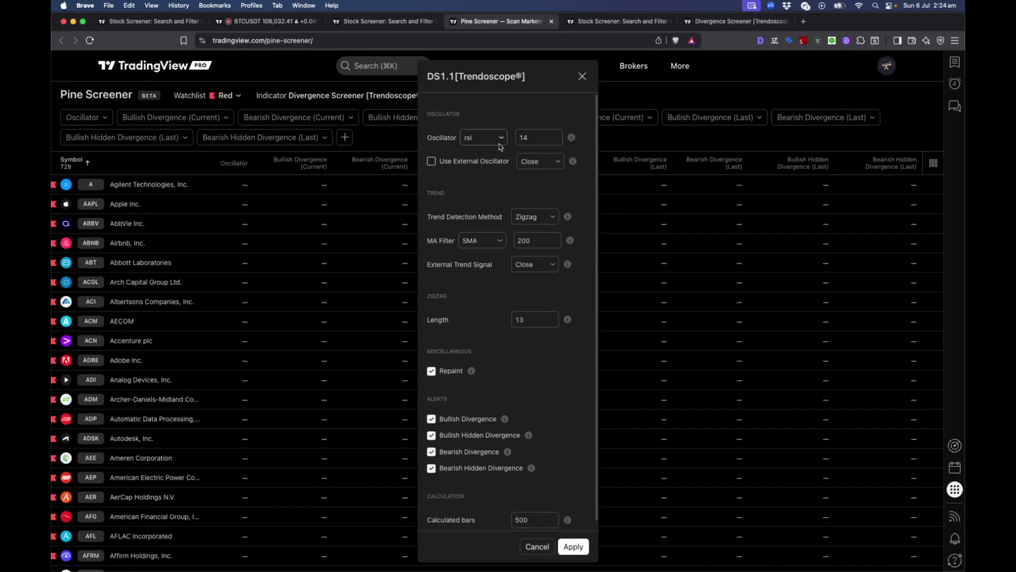
Review the oscillator and trend detection options, keep rsi and Zigzag, and apply the Divergence Screener settings
click(481, 137)
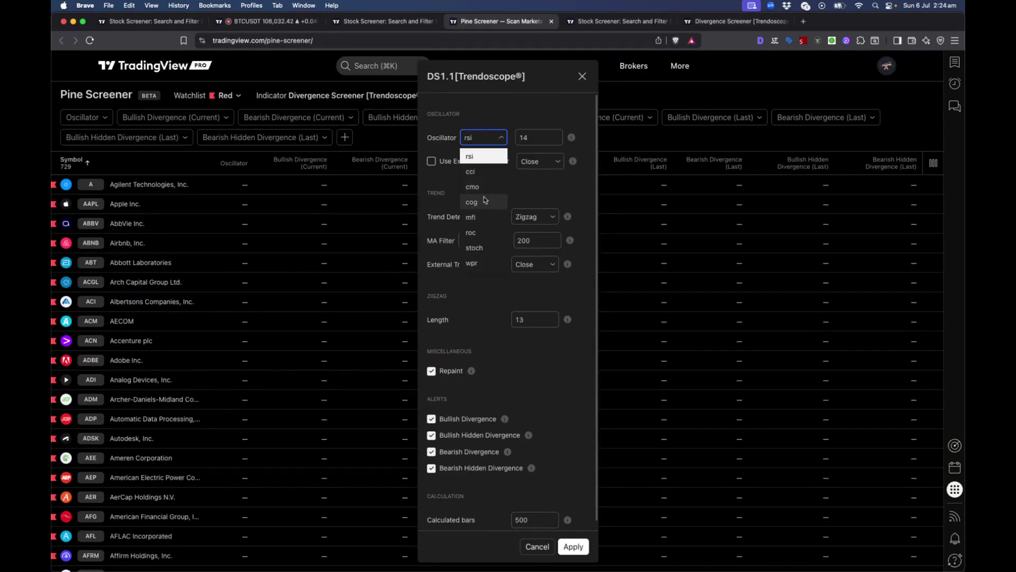
click(517, 122)
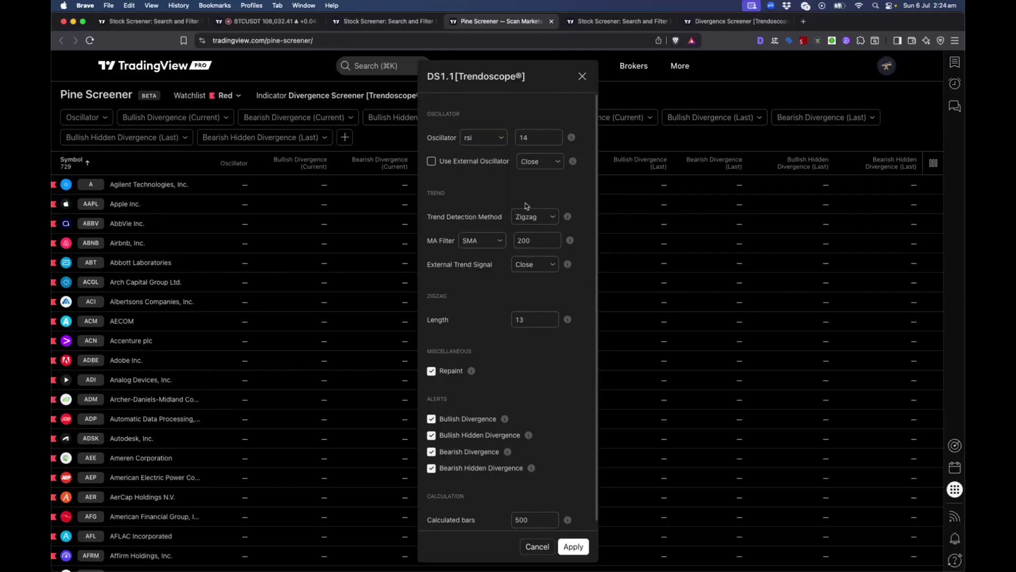
scroll(527, 206, down, 1)
click(526, 208)
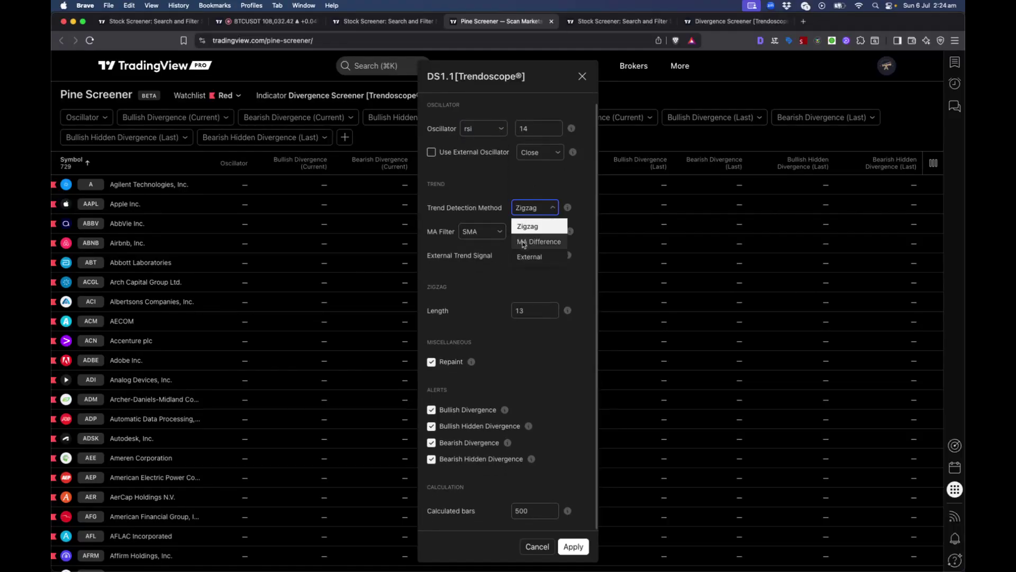
click(539, 228)
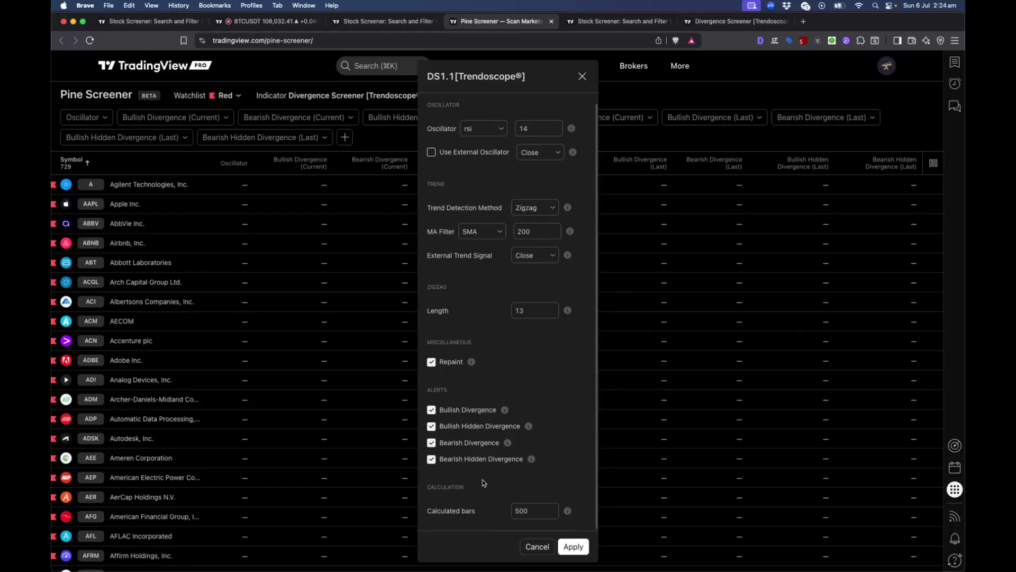
click(573, 547)
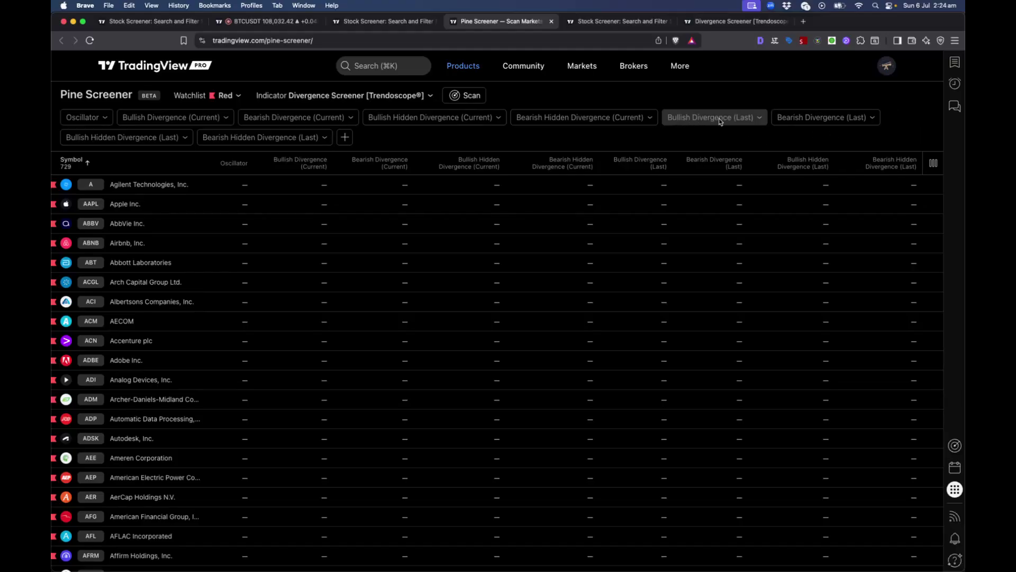
Set a screener filter for Bullish Divergence (Last) equal to 1
click(210, 125)
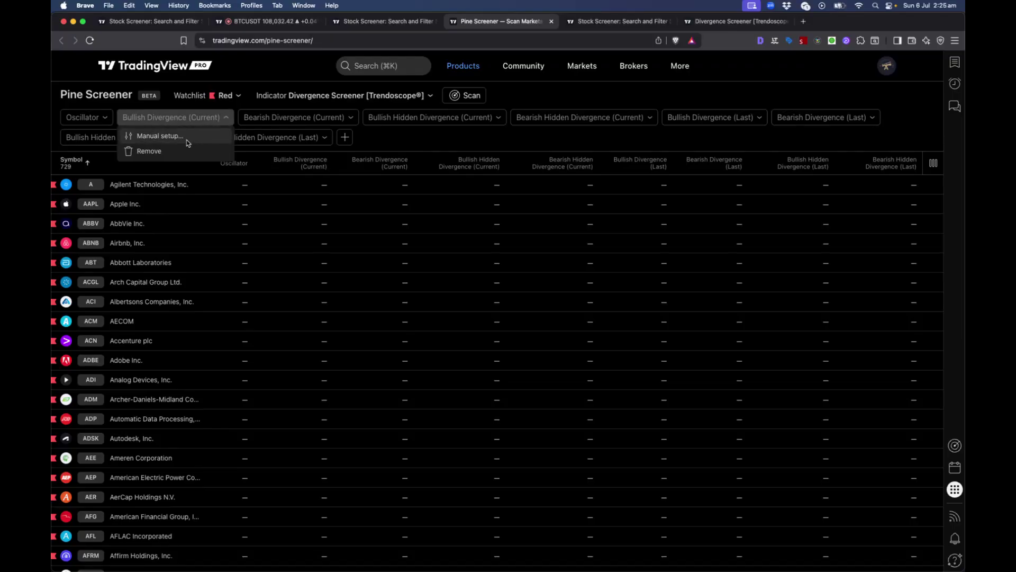
click(656, 144)
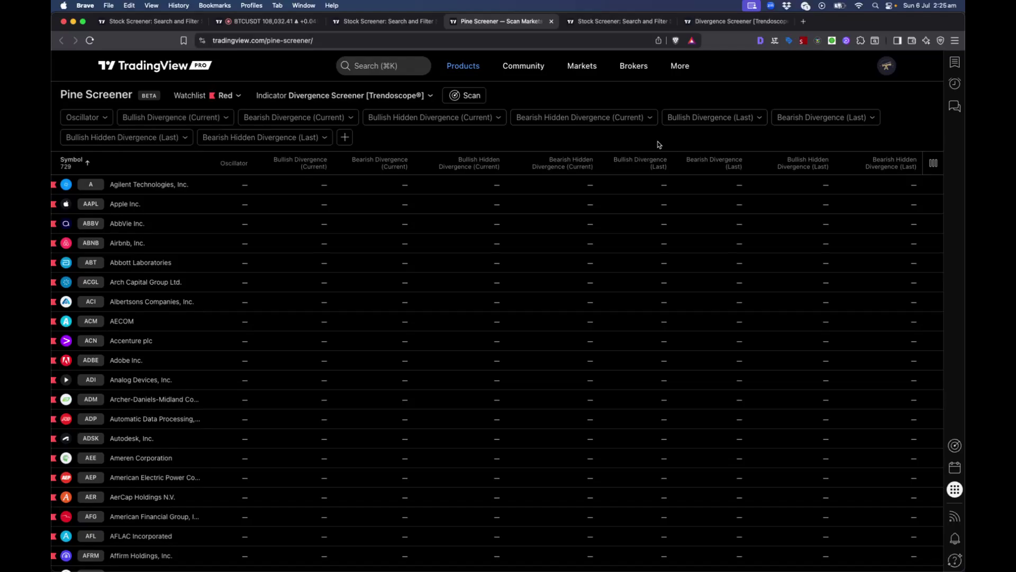
click(752, 125)
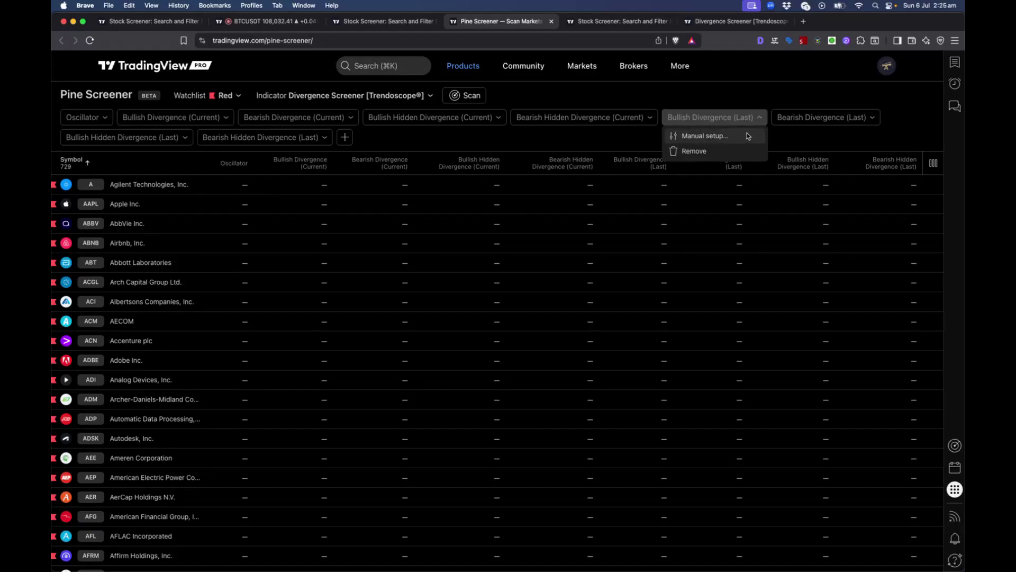
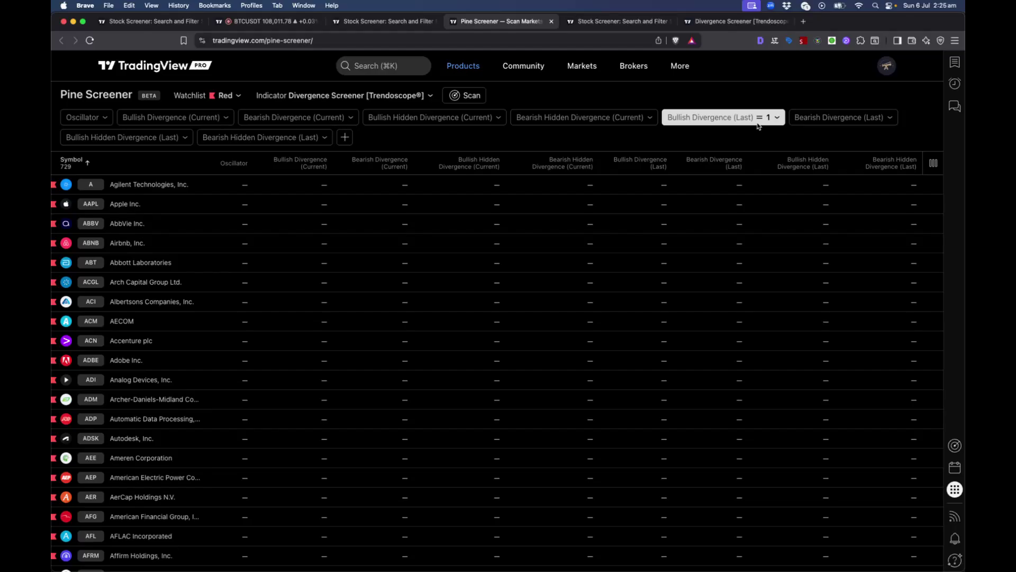
Examine the indicator's current and last divergence fields around the May to June divergence in the BTCUSDT chart's Data Window
click(262, 21)
click(955, 126)
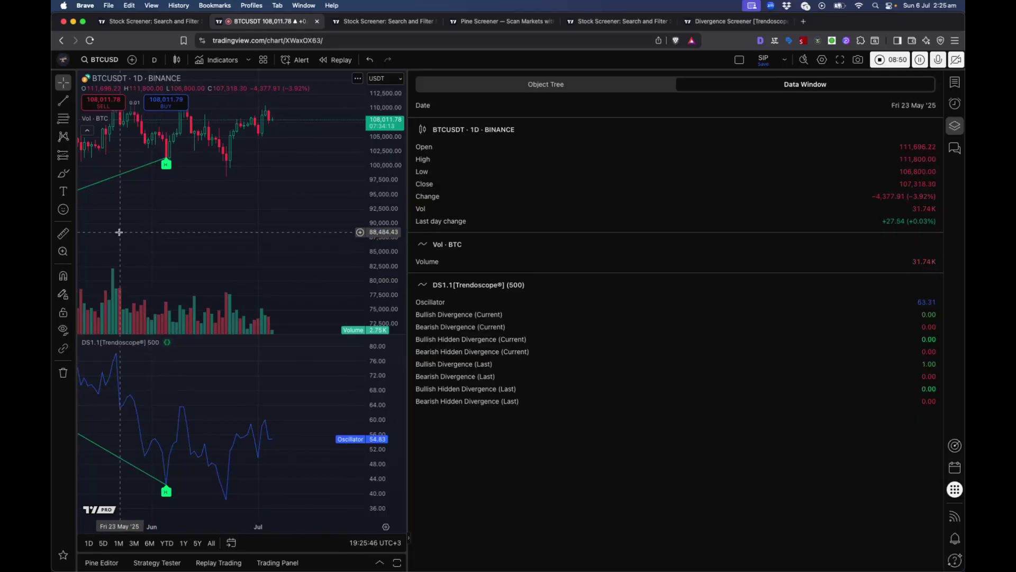
drag(129, 229, 239, 196)
mouse_move(241, 194)
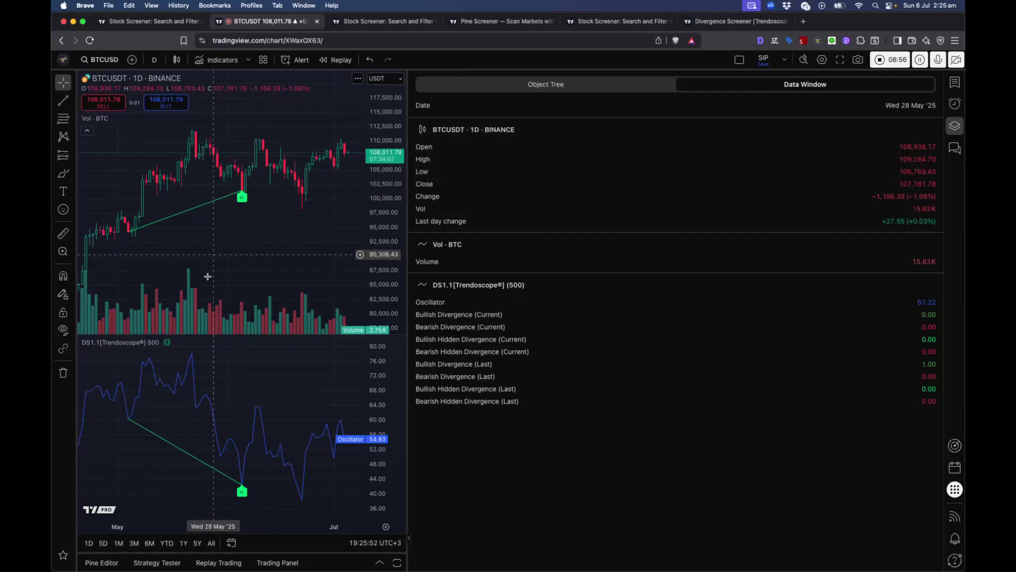
scroll(264, 212, left, 2)
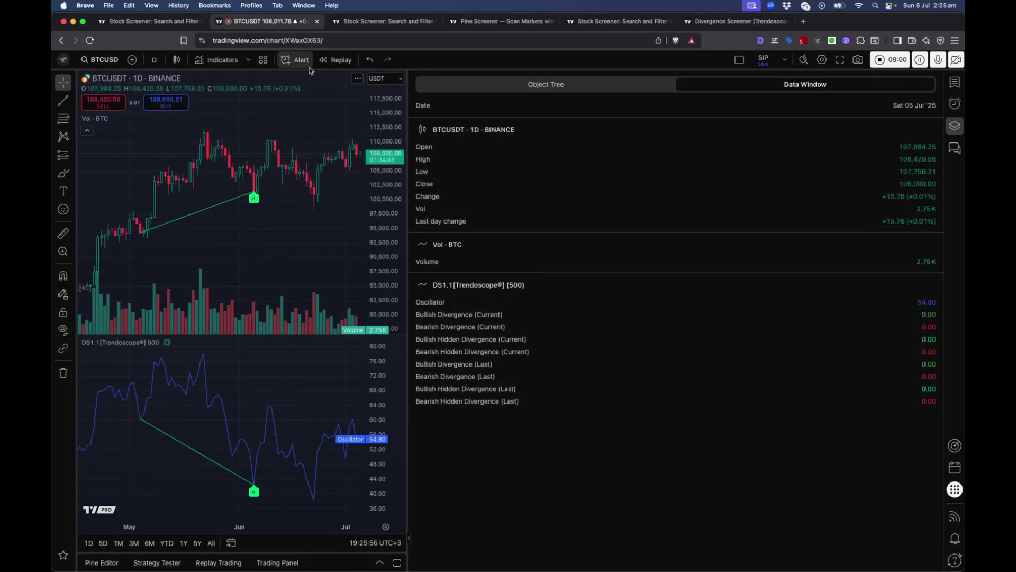
Replay the BTCUSDT chart from early June 2025, compare the Bullish Hidden Divergence (Last) field across bars, and close the Data Window
click(337, 60)
click(263, 132)
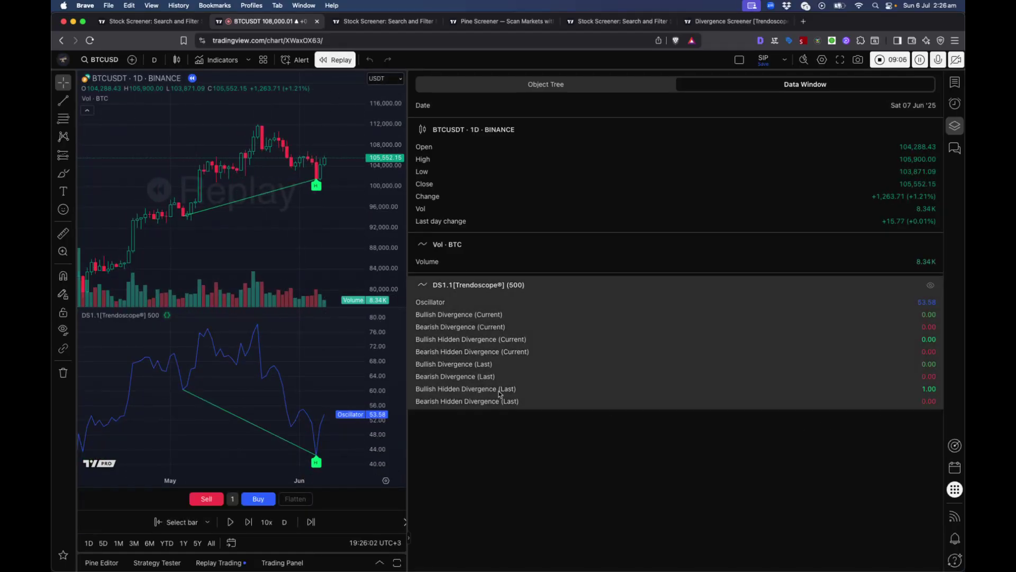
scroll(293, 476, up, 2)
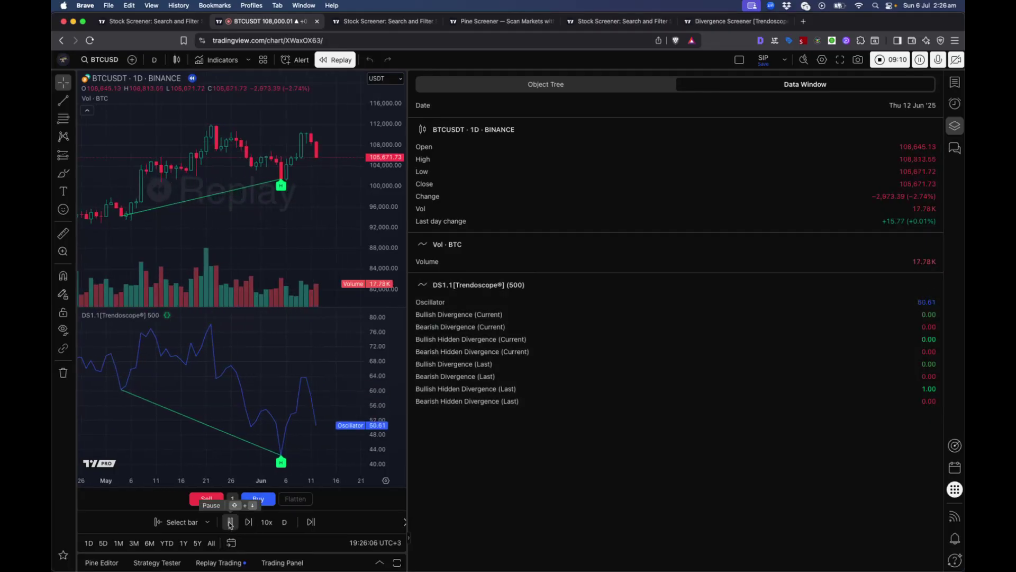
click(230, 523)
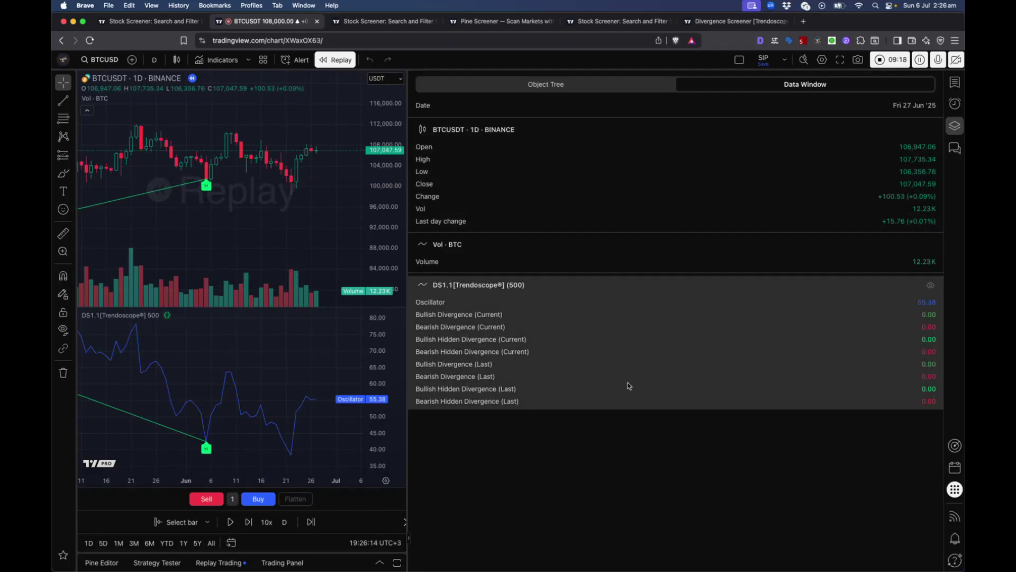
scroll(215, 177, down, 2)
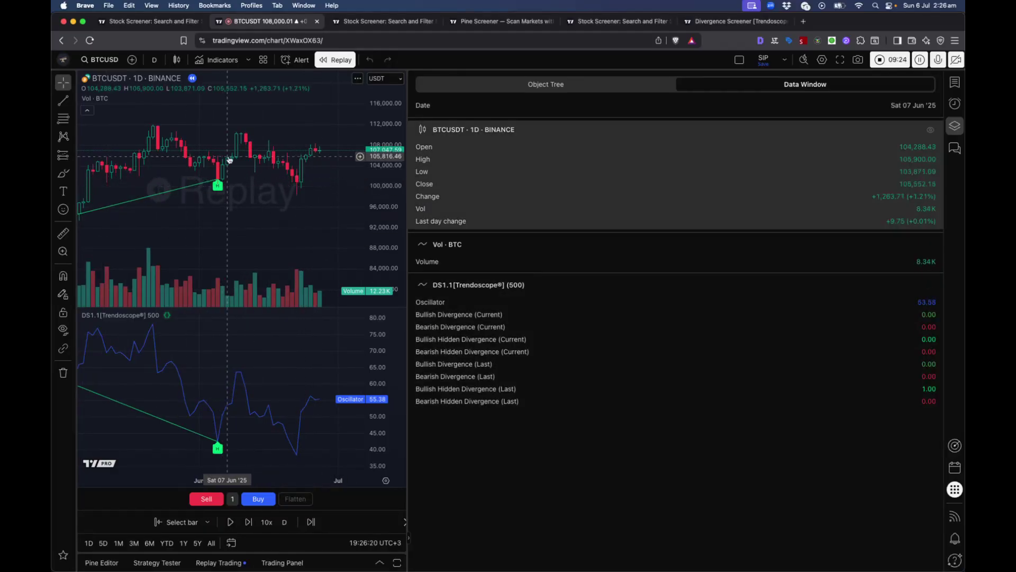
mouse_move(217, 182)
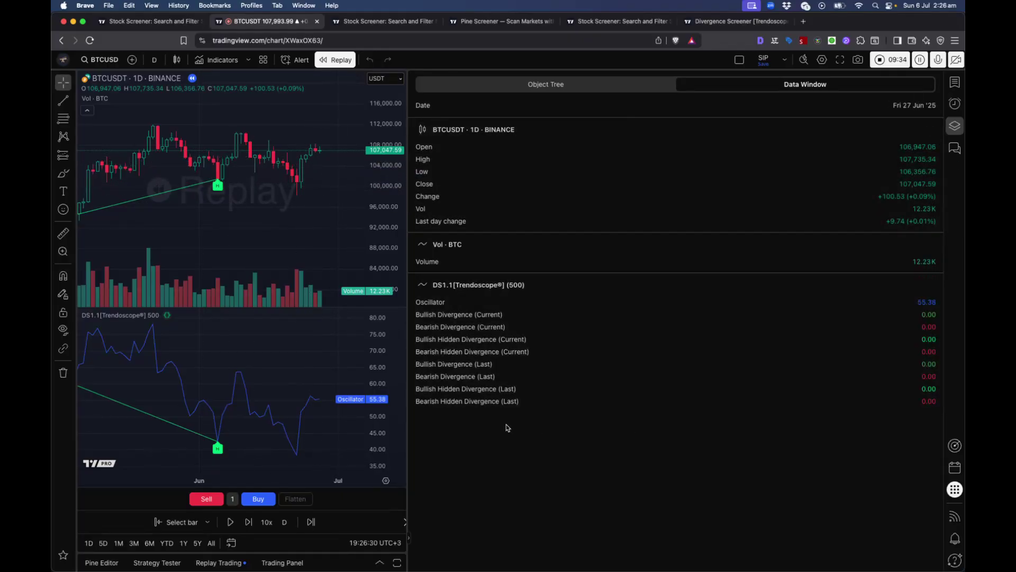
click(955, 126)
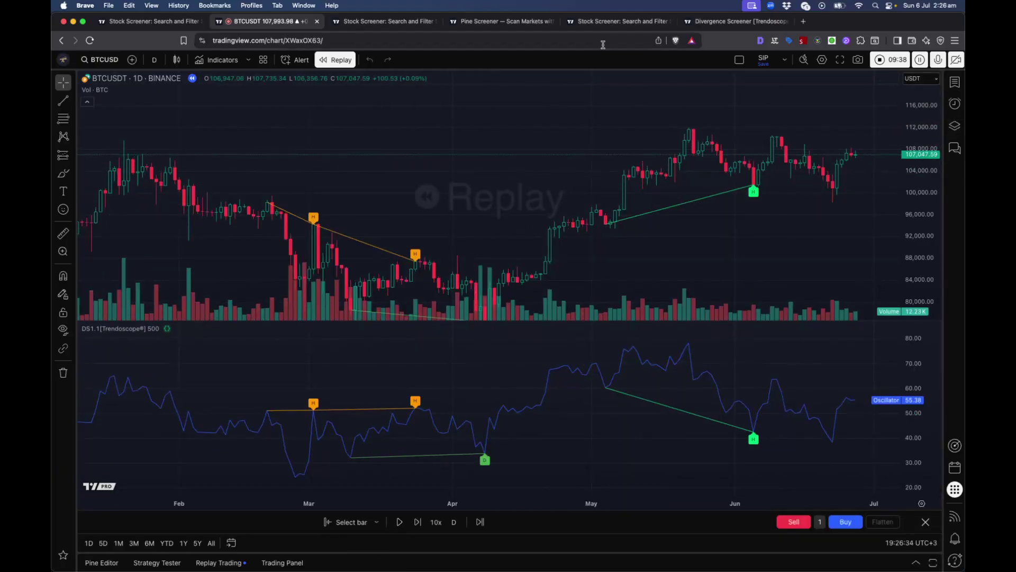
Scan the Red watchlist in the Pine Screener with the Bullish Divergence (Last) filter and look through the matching symbols
click(497, 21)
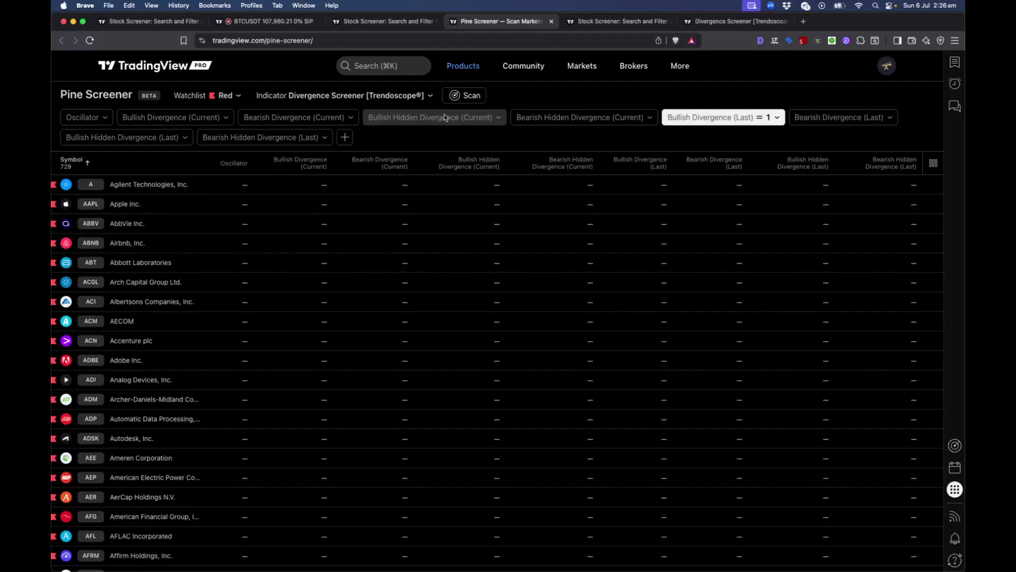
click(459, 99)
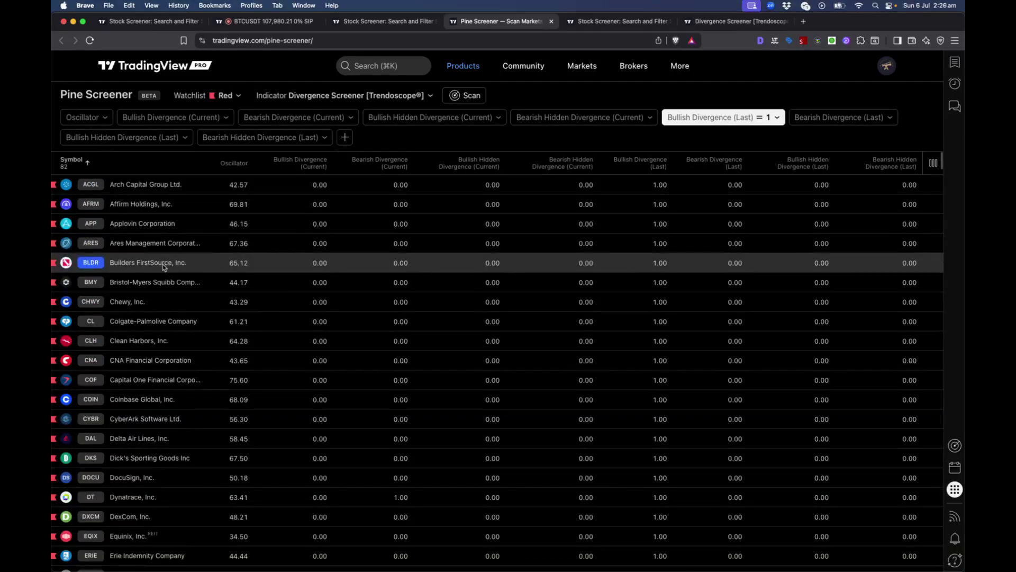
scroll(296, 408, down, 5)
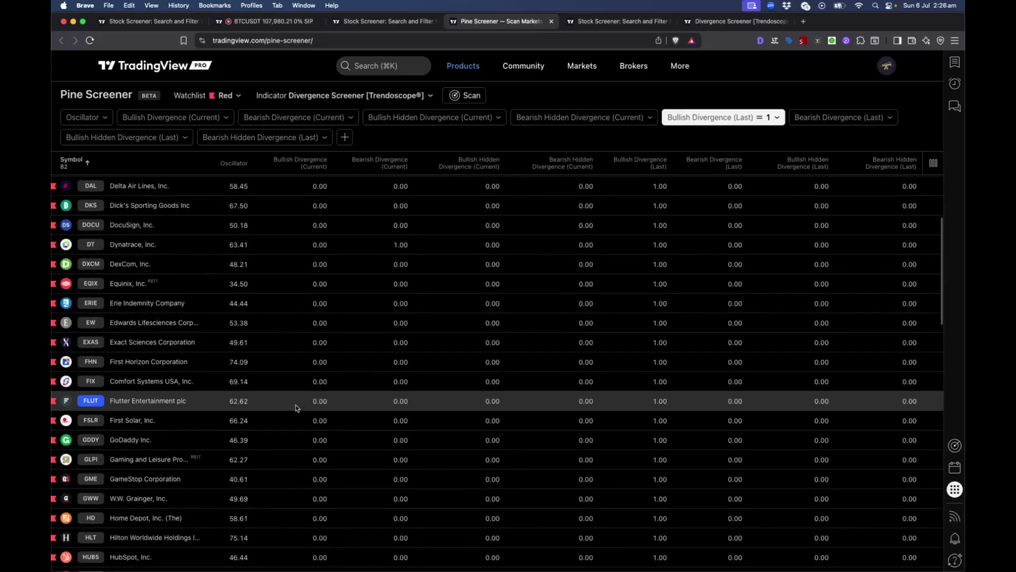
scroll(295, 409, up, 5)
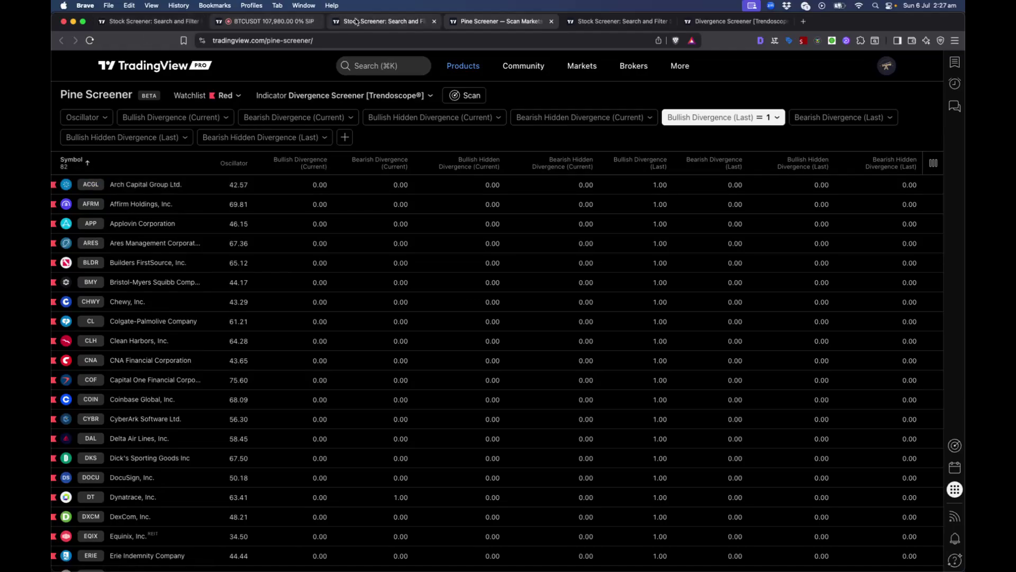
Load ACGL from NASDAQ on the chart and look over its divergence markers
click(289, 24)
click(108, 59)
text(ACGL)
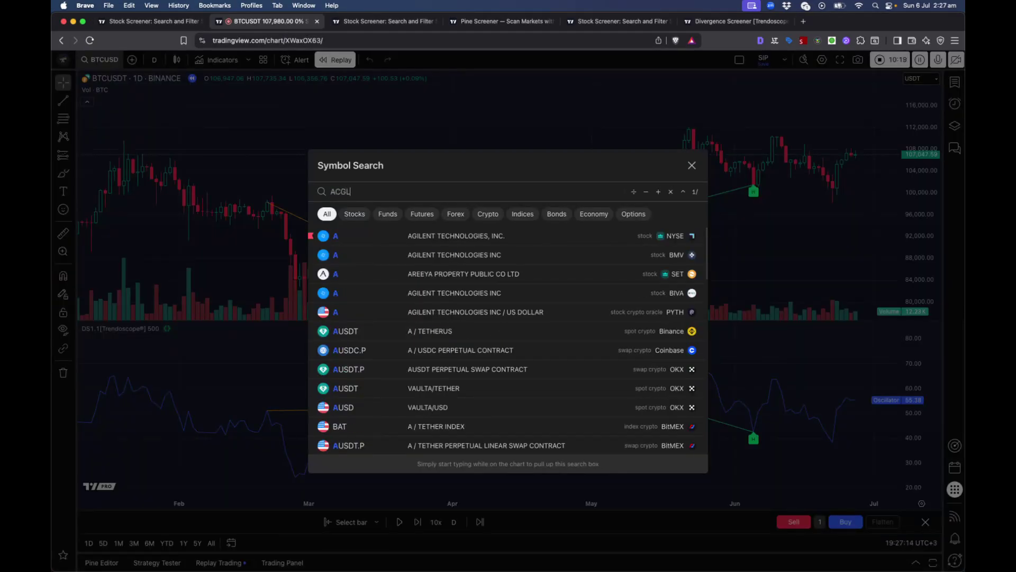
click(402, 237)
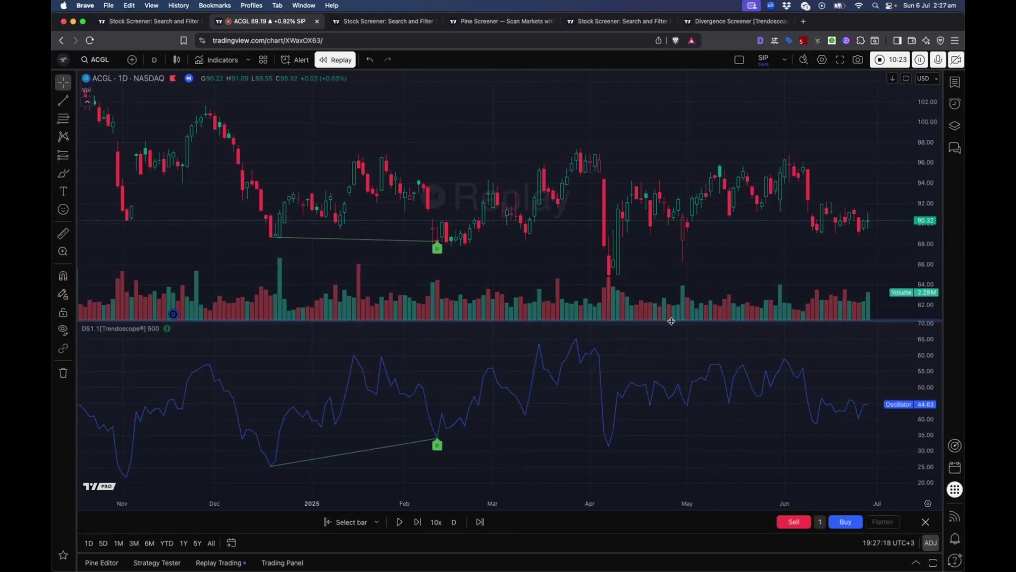
drag(479, 247, 620, 282)
scroll(628, 225, down, 3)
scroll(630, 224, down, 2)
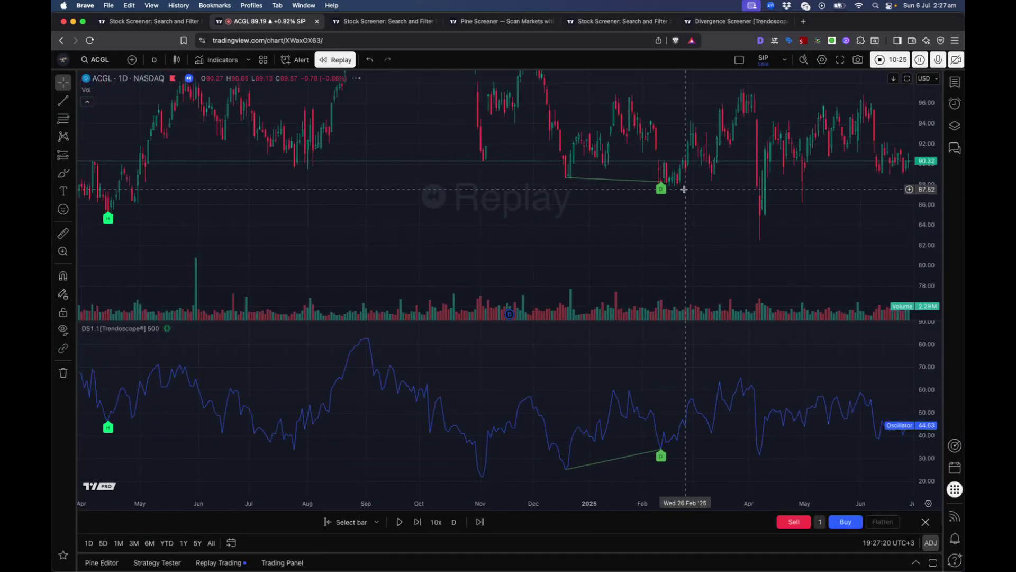
drag(726, 261, 549, 212)
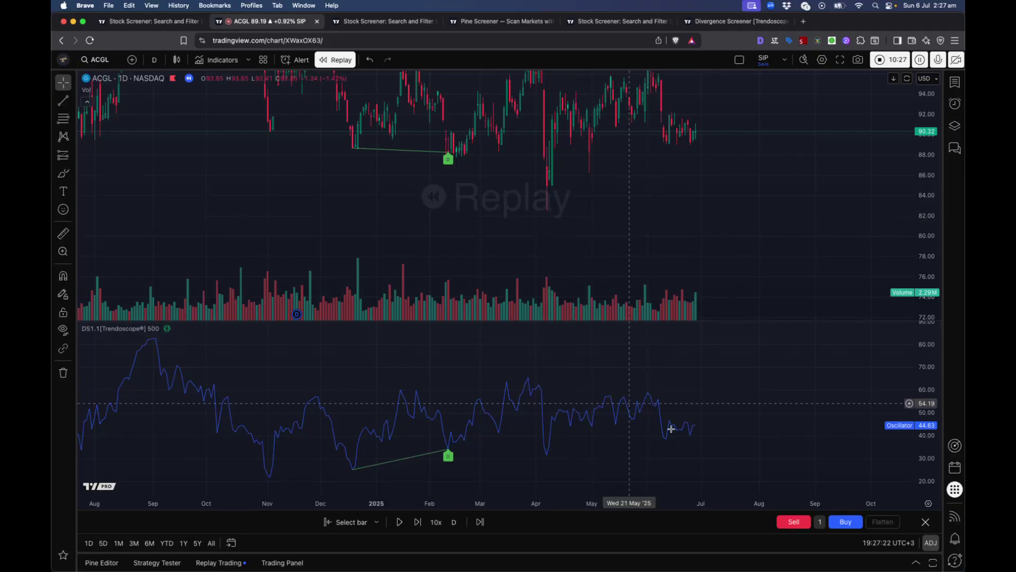
Exit Bar Replay mode, examine ACGL's most recent bullish divergence on the chart, and return to the Pine Screener
click(926, 522)
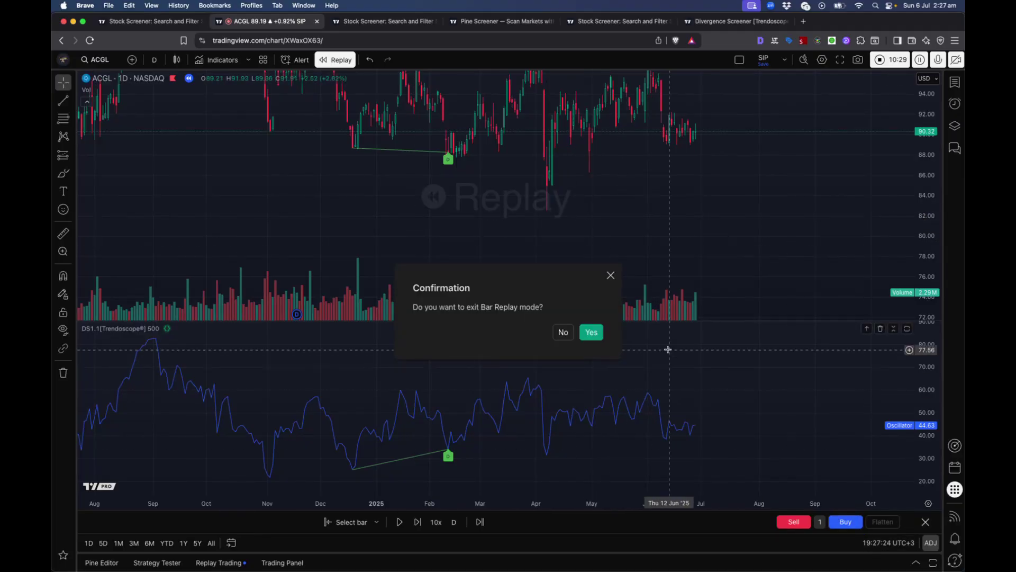
click(591, 332)
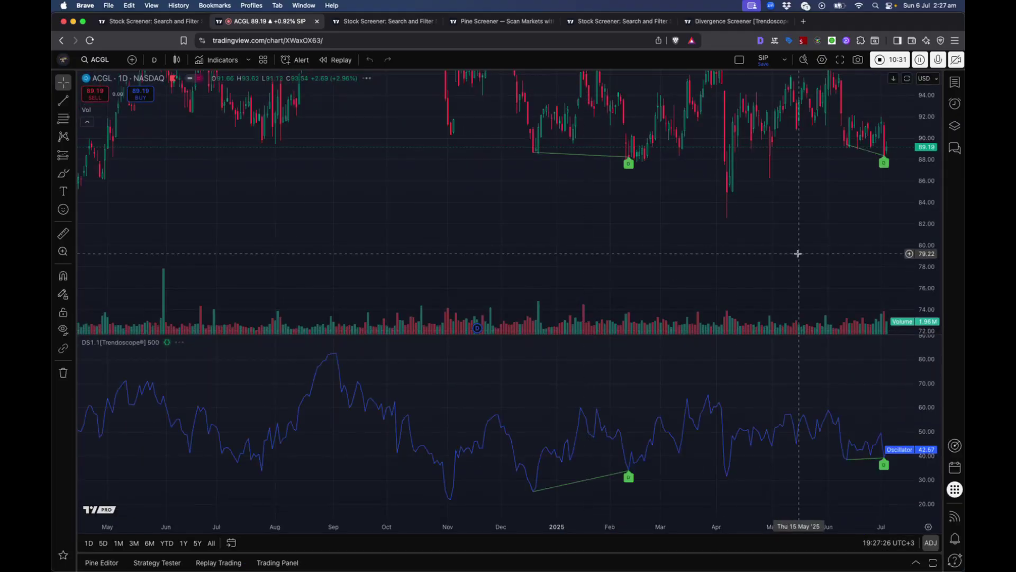
scroll(789, 248, up, 3)
drag(783, 254, 530, 288)
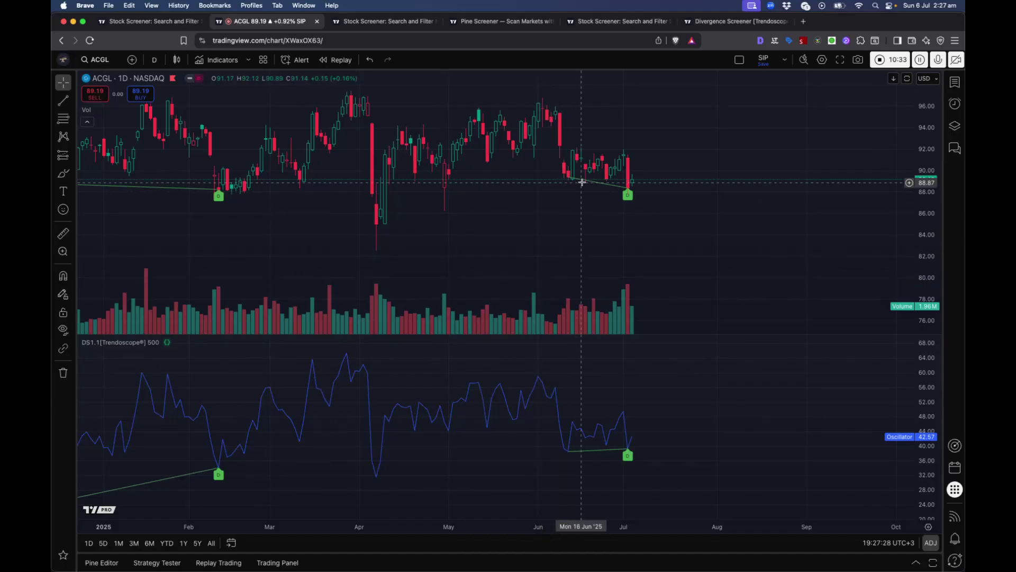
mouse_move(628, 193)
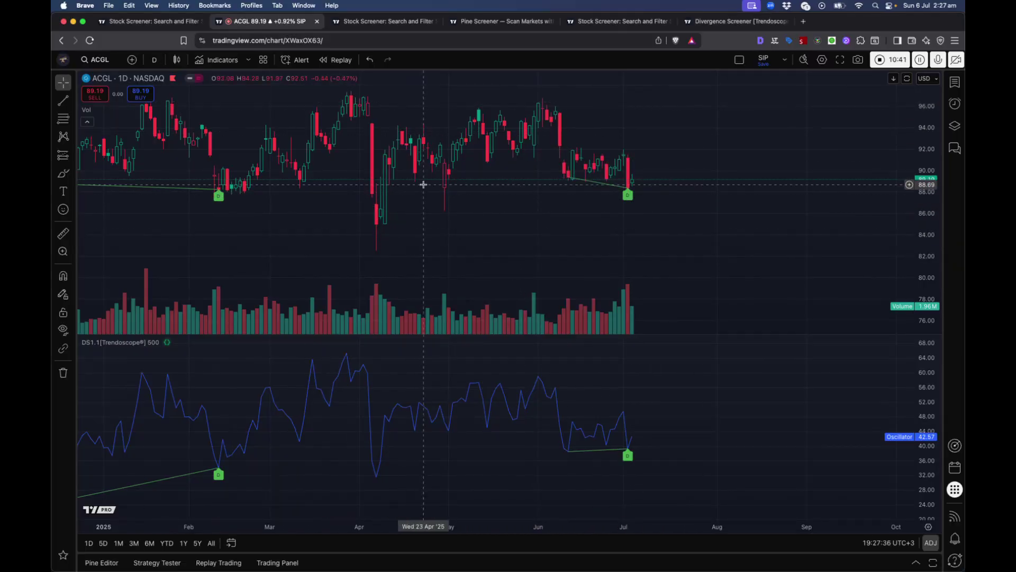
click(506, 21)
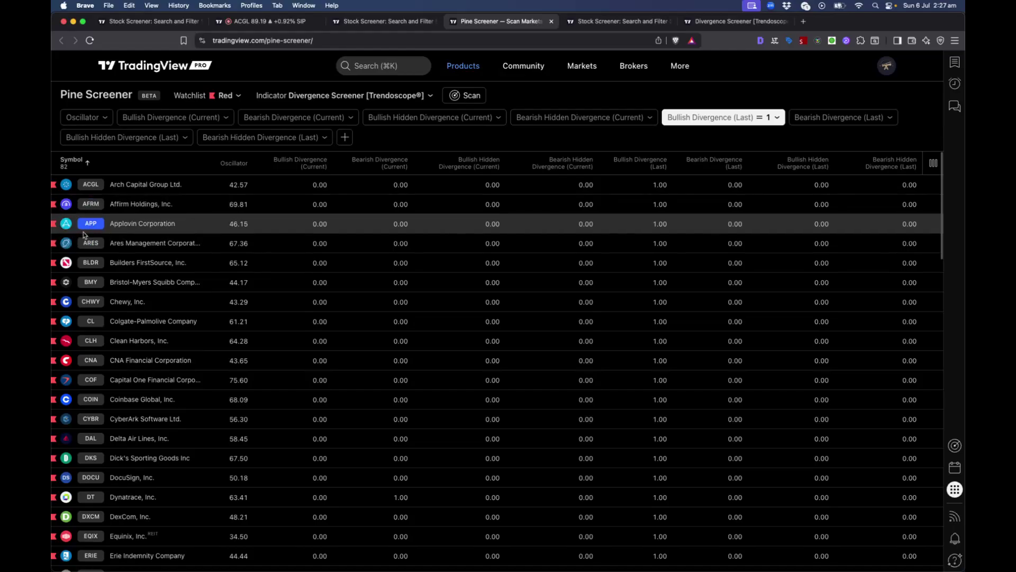
Load APP (AppLovin) from NASDAQ on the chart and look over its earlier and most recent divergence markers
click(260, 21)
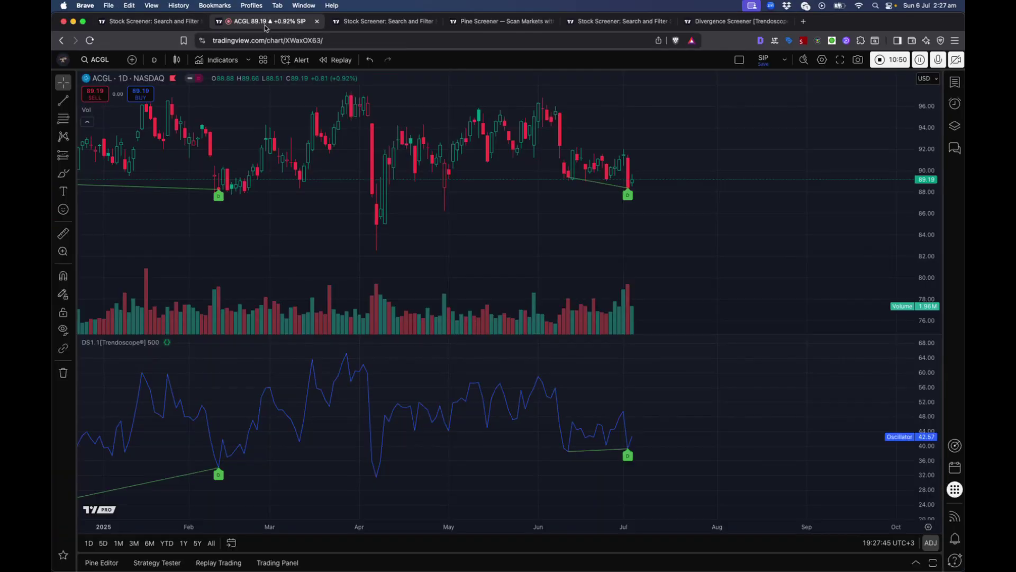
click(101, 60)
text(APP)
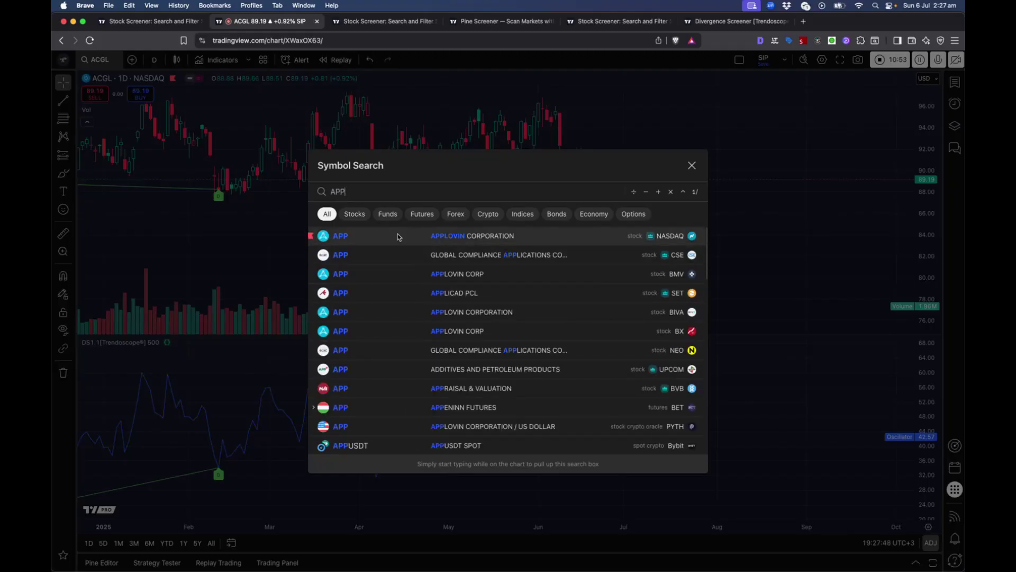
click(397, 233)
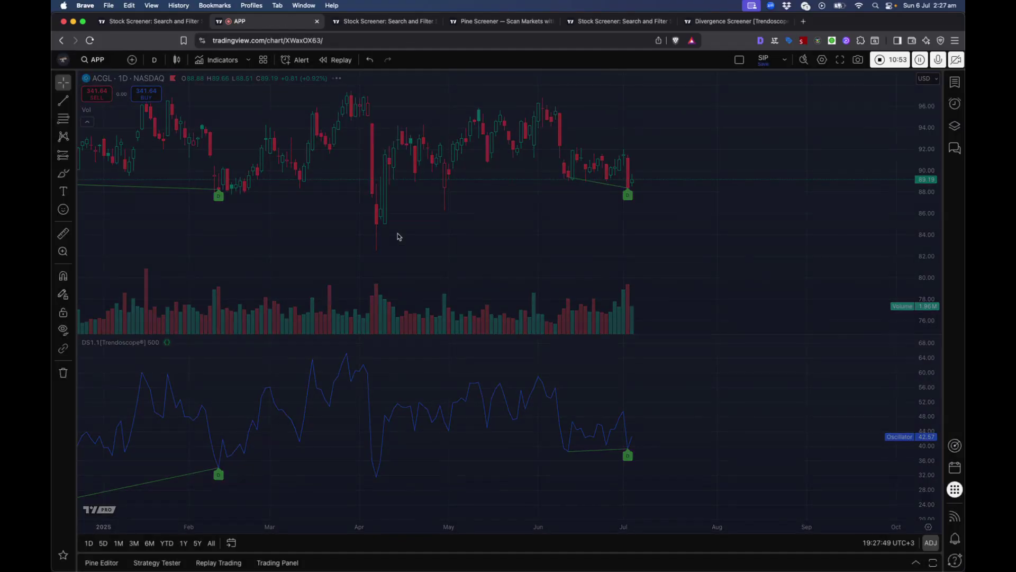
scroll(528, 238, left, 5)
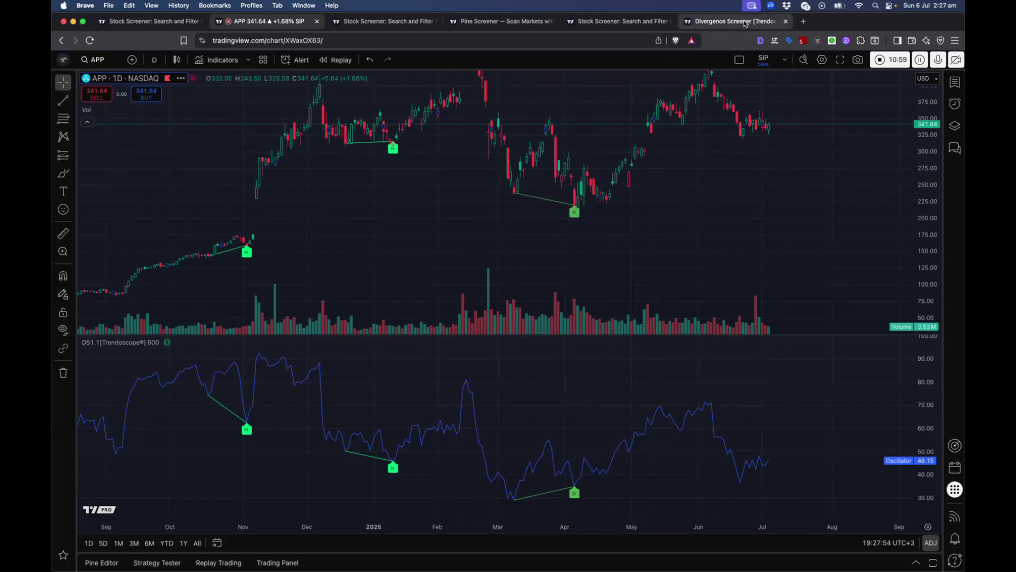
Revisit the stock screener and the APP chart, and look further through the Pine Screener's Bullish Divergence (Last) matches
click(497, 21)
click(156, 21)
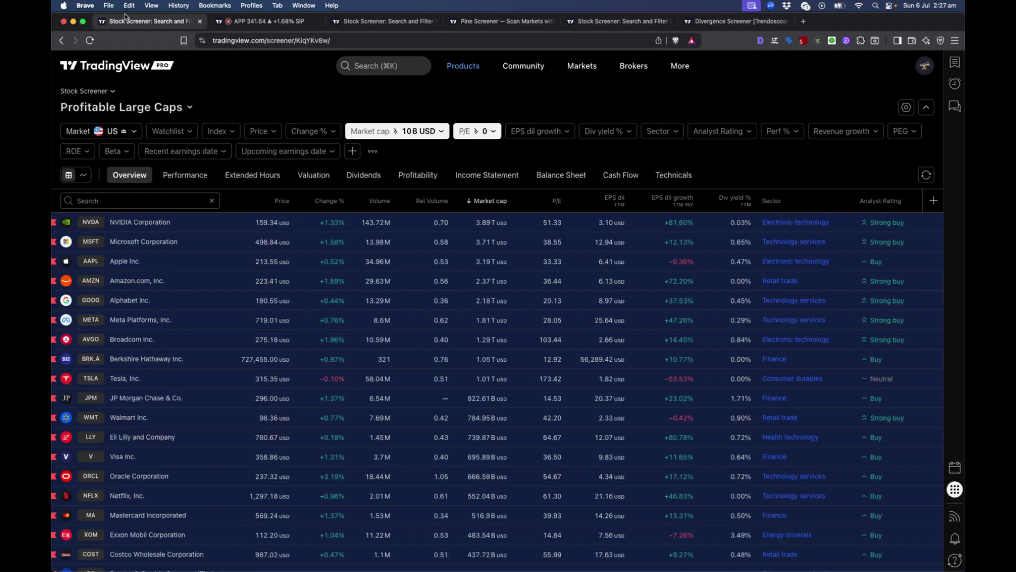
click(262, 21)
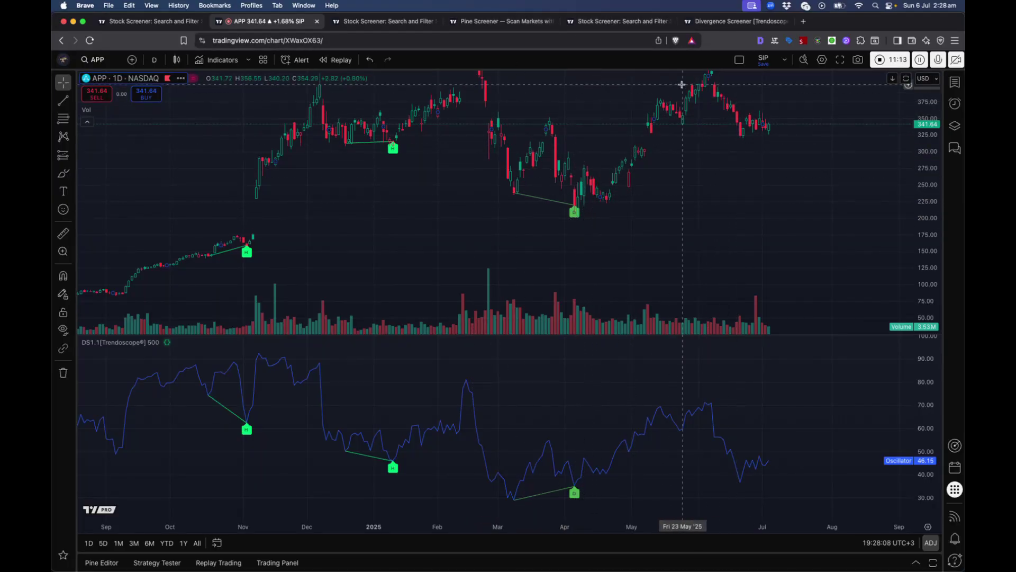
click(507, 23)
scroll(503, 555, down, 15)
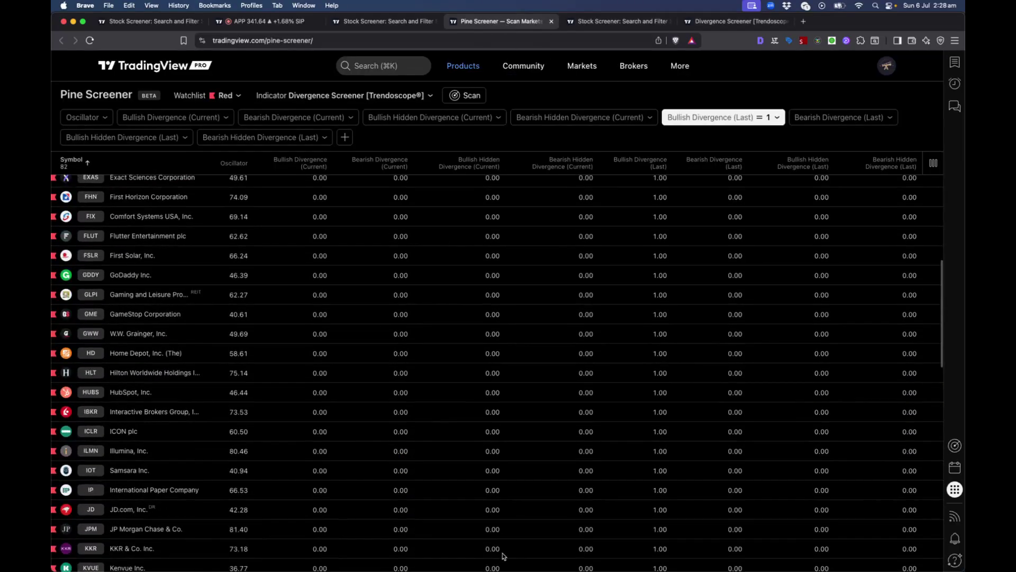